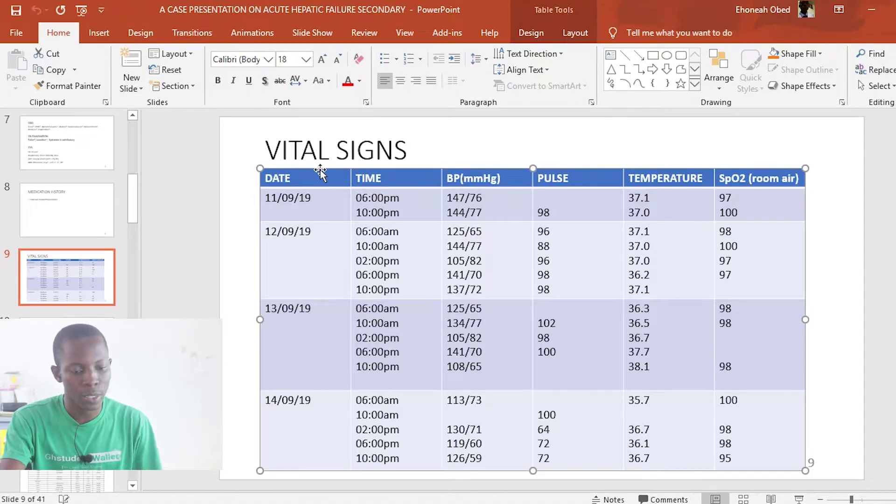
- Copy the whole VITAL SIGNS table on slide 9 to the clipboard
right_click(320, 169)
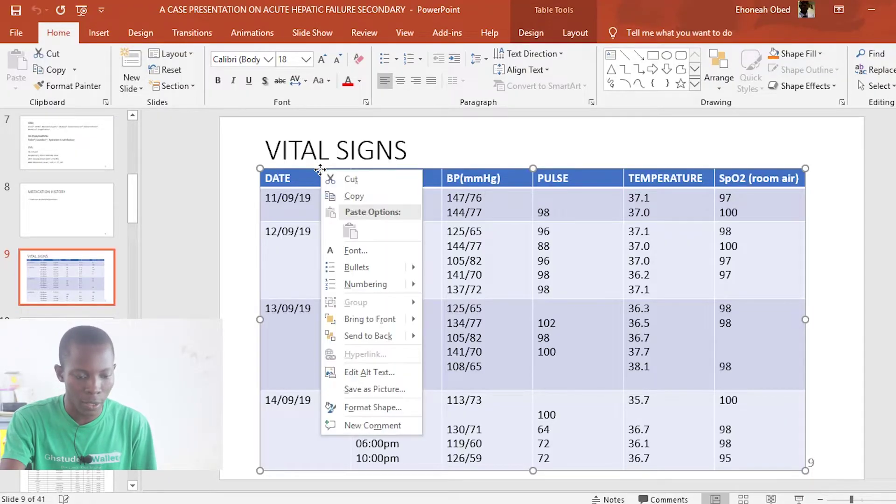
click(354, 198)
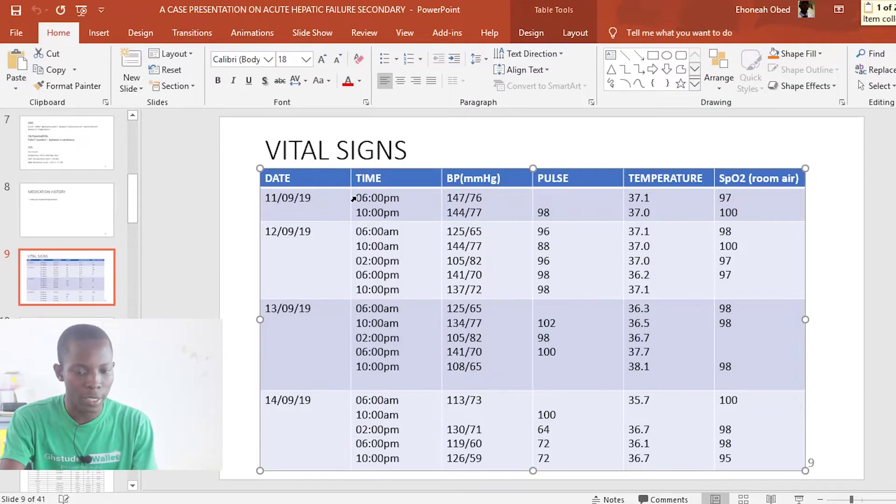
key(alt+Tab)
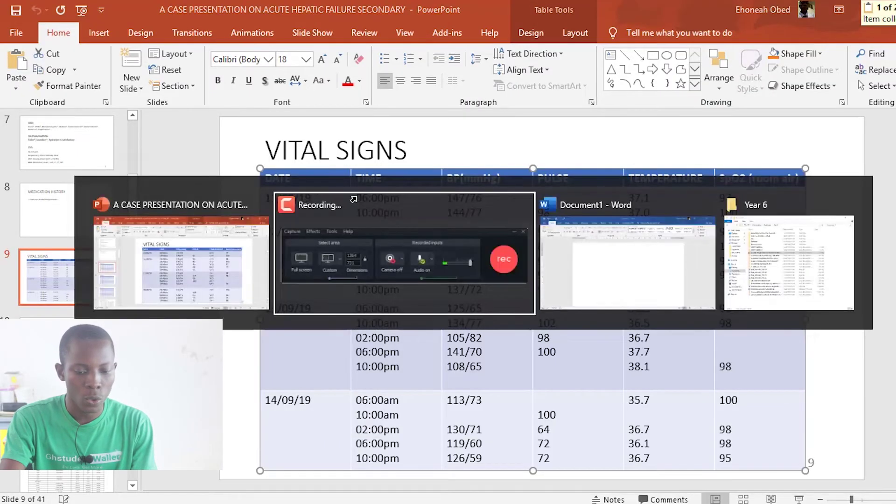
- Paste the copied vital-signs table into the blank Document1
key(alt+Tab)
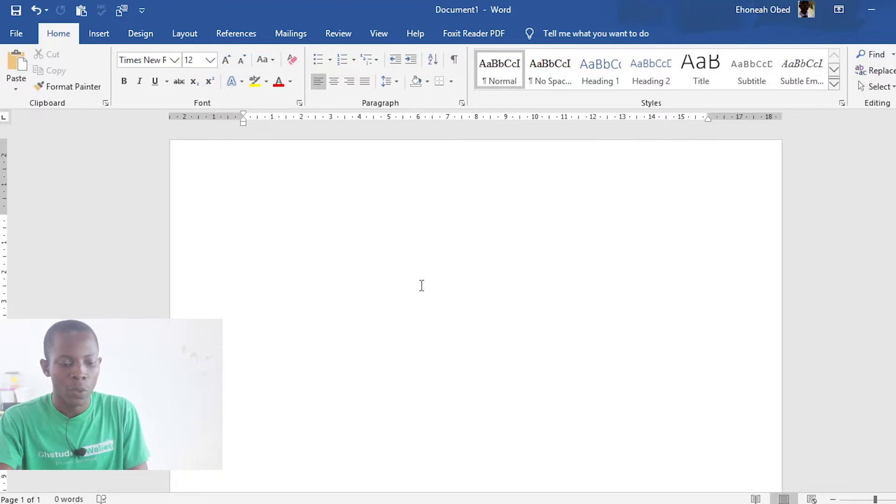
key(ctrl+v)
scroll(429, 233, up, 5)
scroll(714, 298, up, 2)
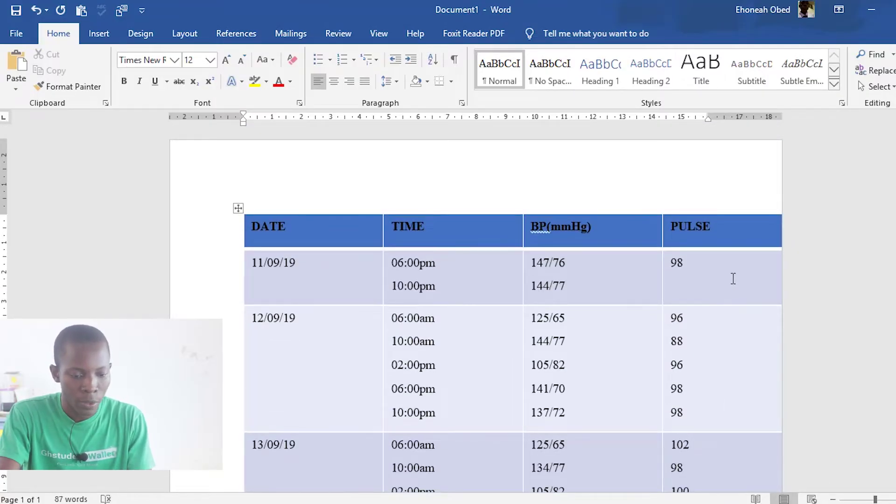
- Compare the pasted table against the original slide table, then select the whole table
key(alt+Tab)
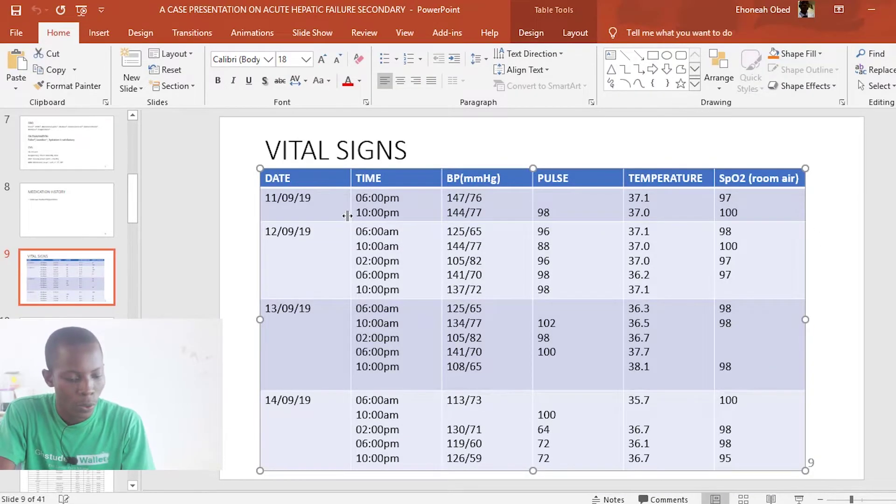
key(alt+Tab)
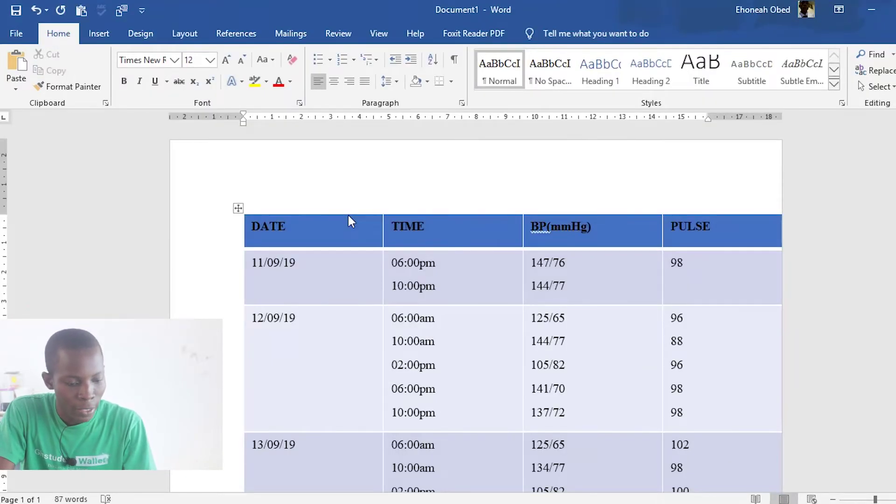
key(alt+Tab)
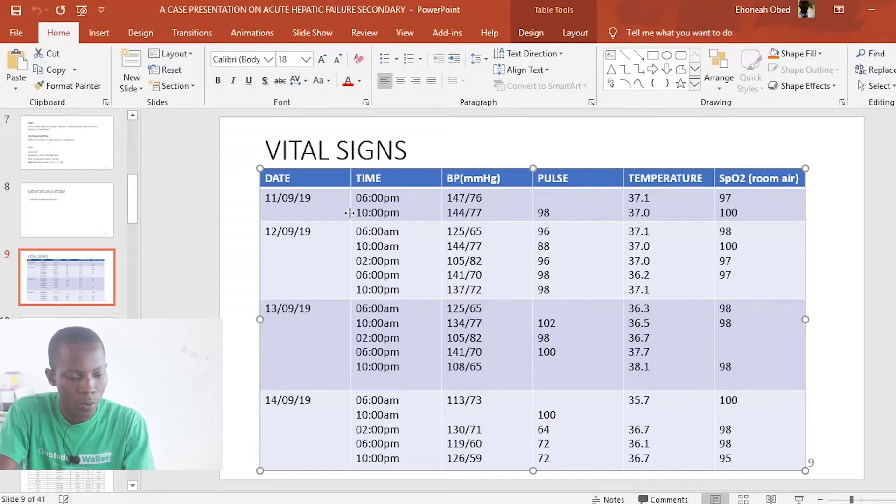
key(alt+Tab)
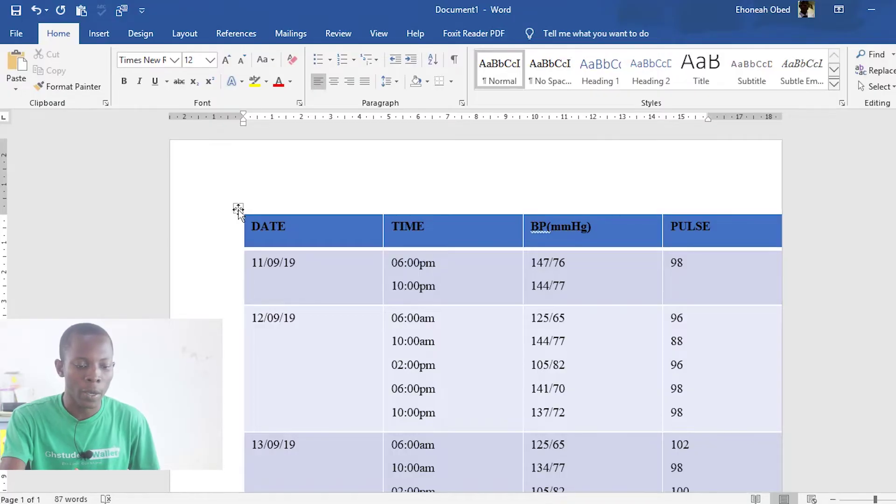
click(238, 210)
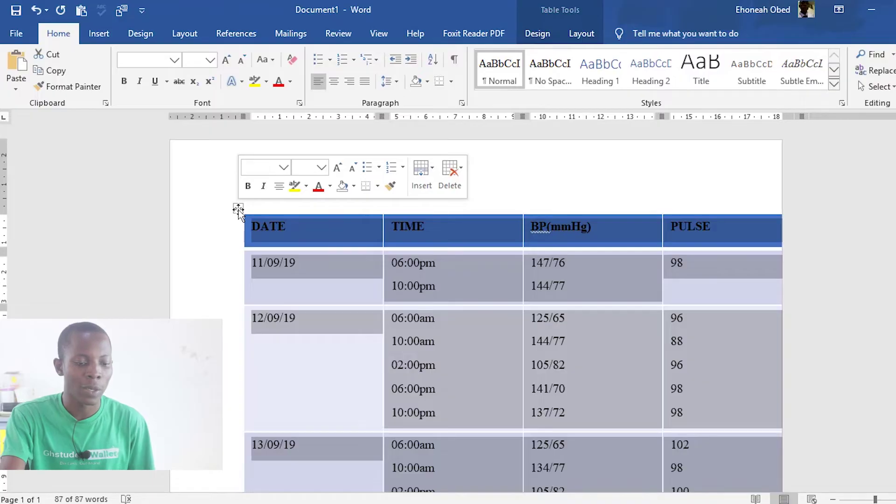
- Untick the table's Preferred width in Table Properties so all six columns fit the page
right_click(238, 209)
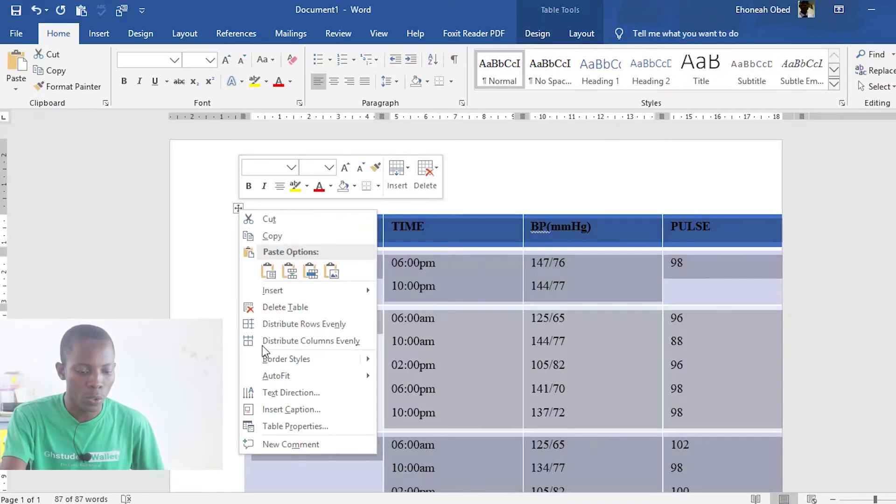
click(286, 425)
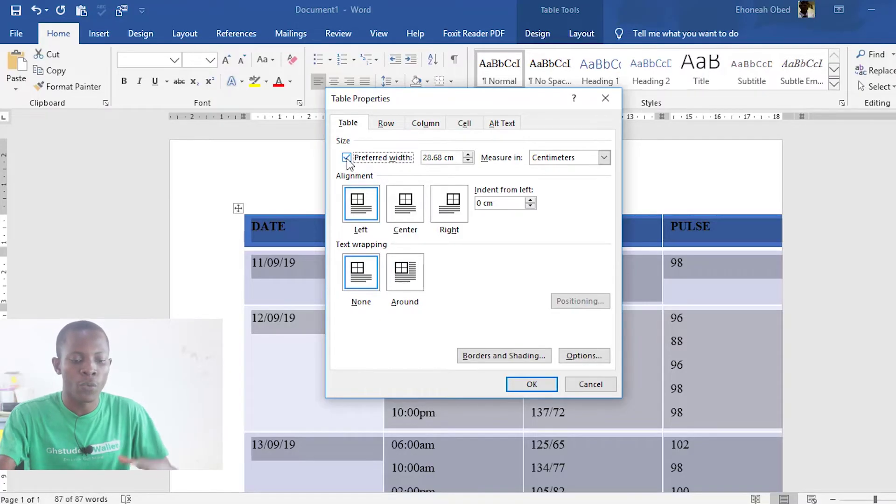
click(347, 157)
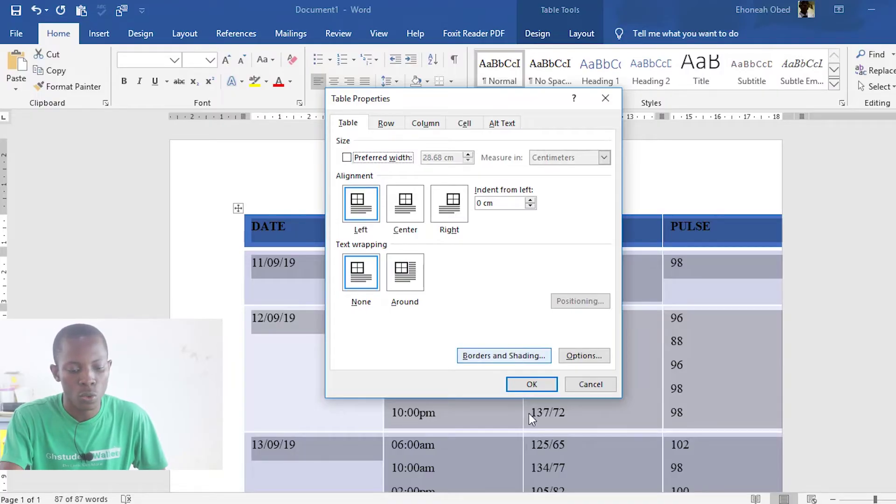
click(525, 383)
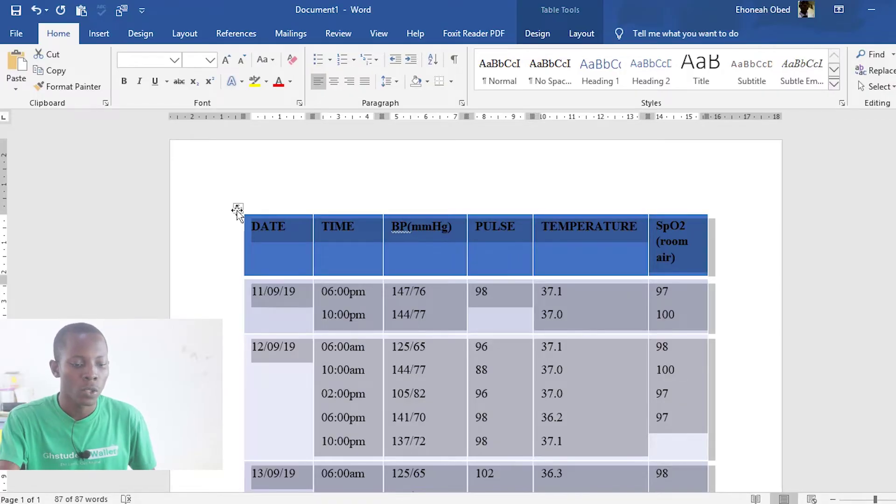
click(237, 210)
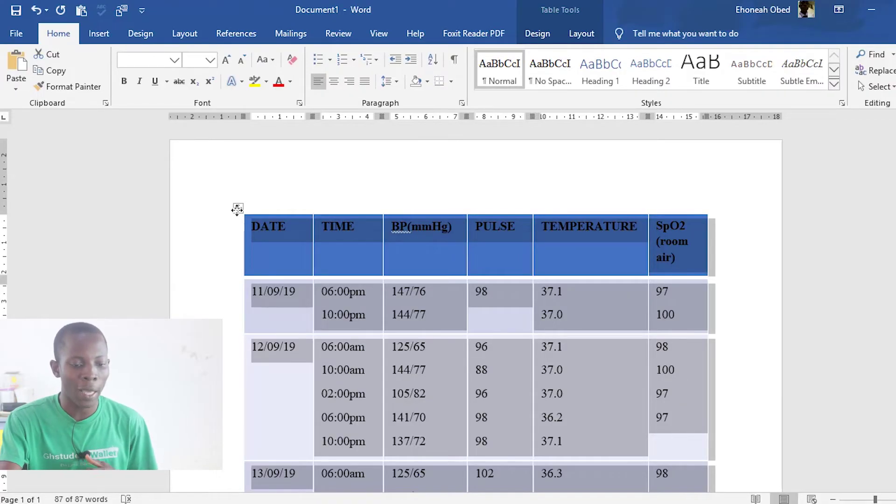
right_click(238, 210)
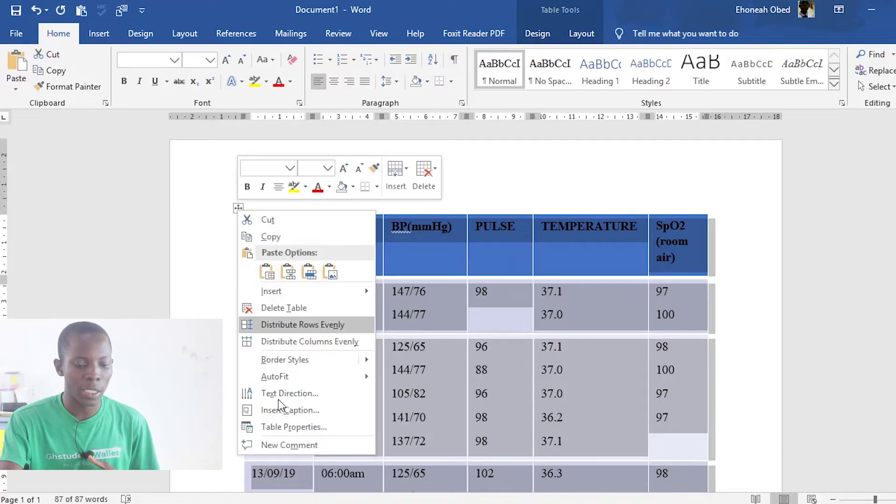
click(294, 428)
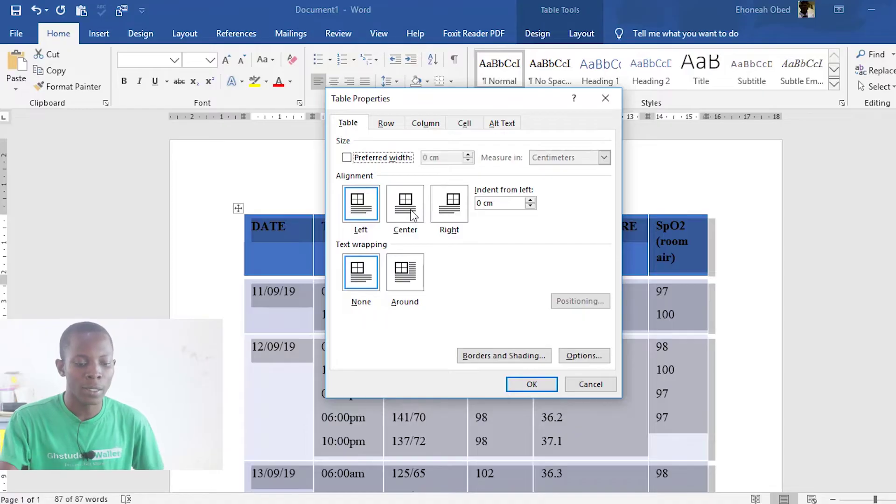
click(412, 215)
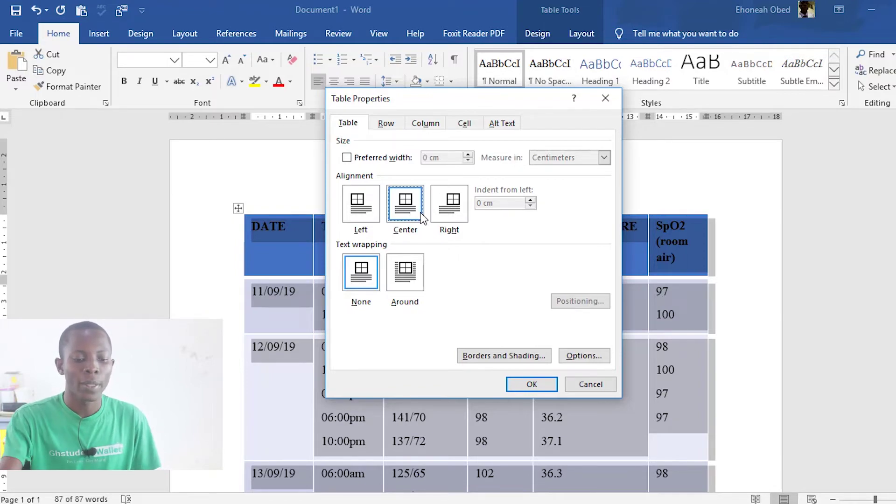
click(519, 385)
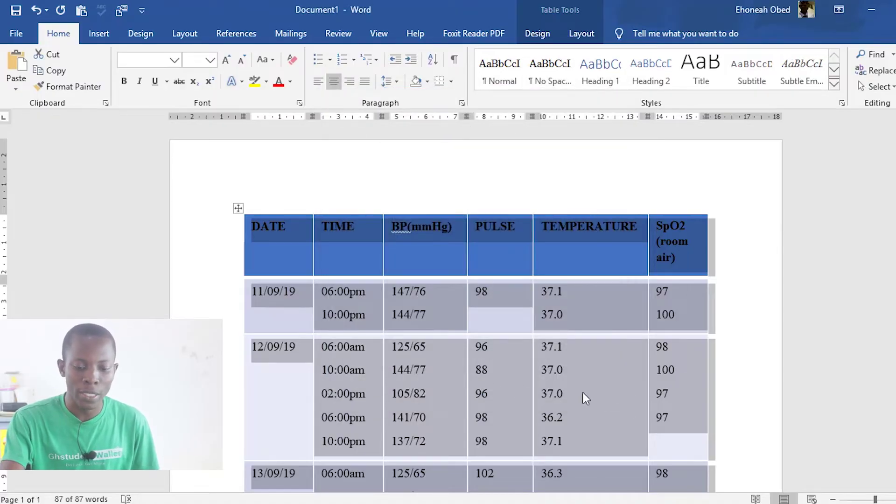
right_click(241, 208)
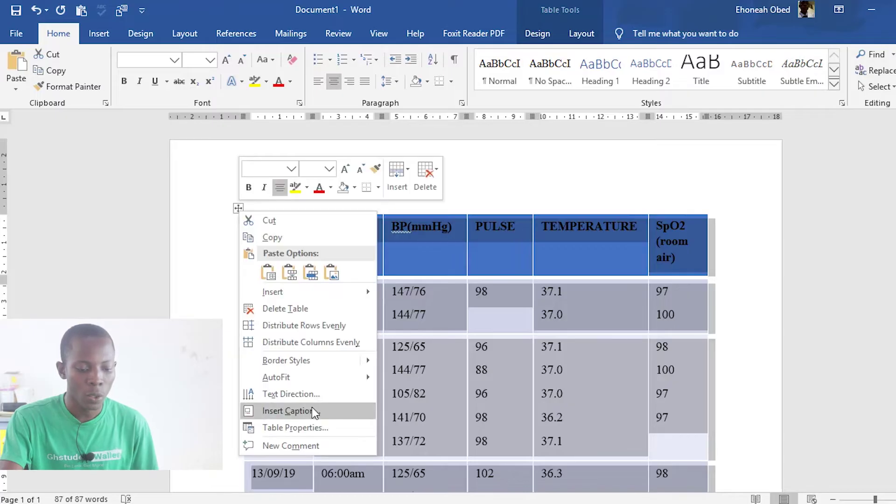
click(317, 428)
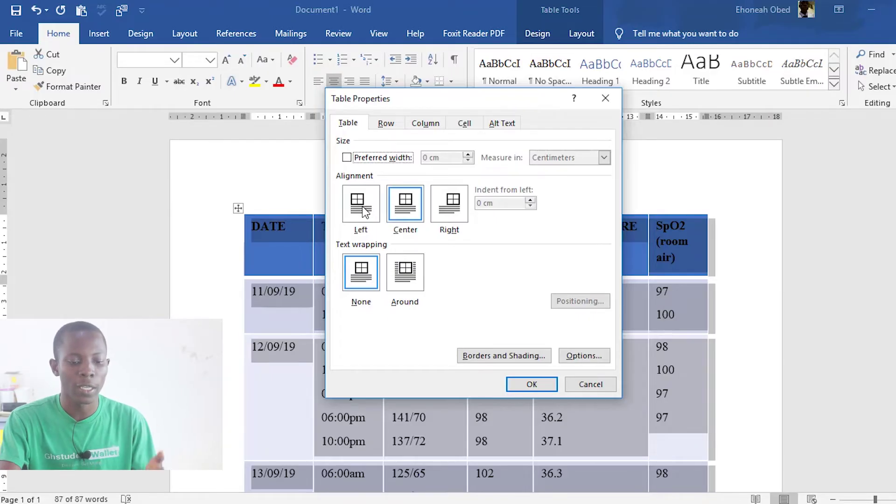
click(364, 212)
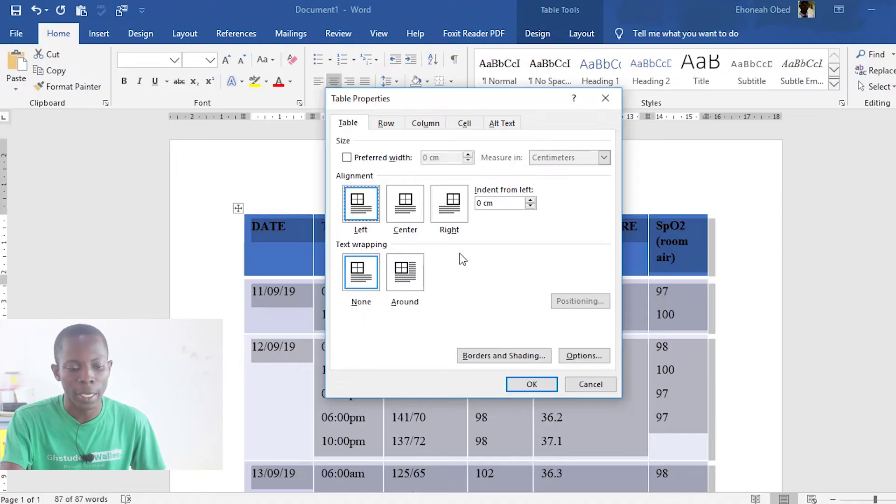
click(518, 386)
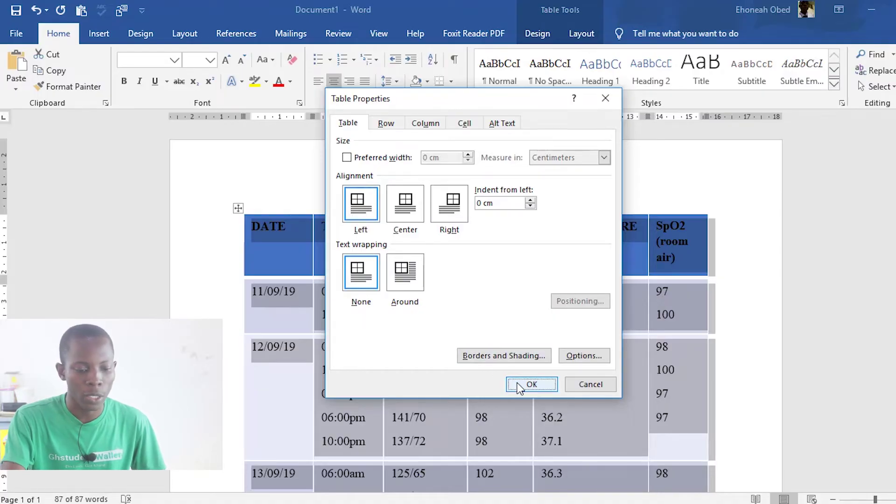
- Give the table rows a specified minimum height of 5 cm in Table Properties
right_click(237, 209)
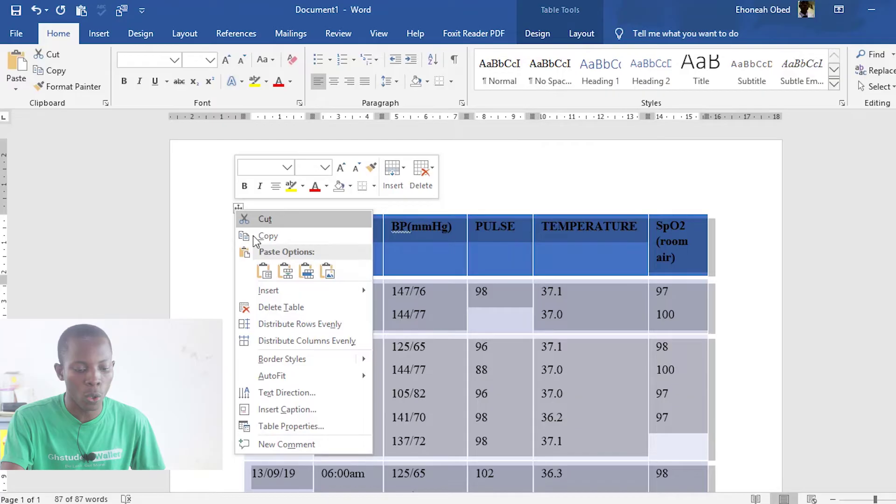
click(312, 426)
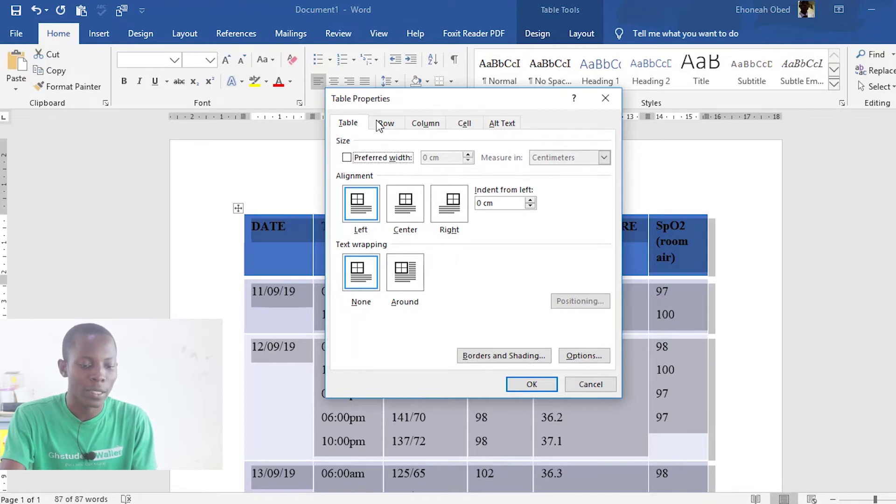
click(386, 124)
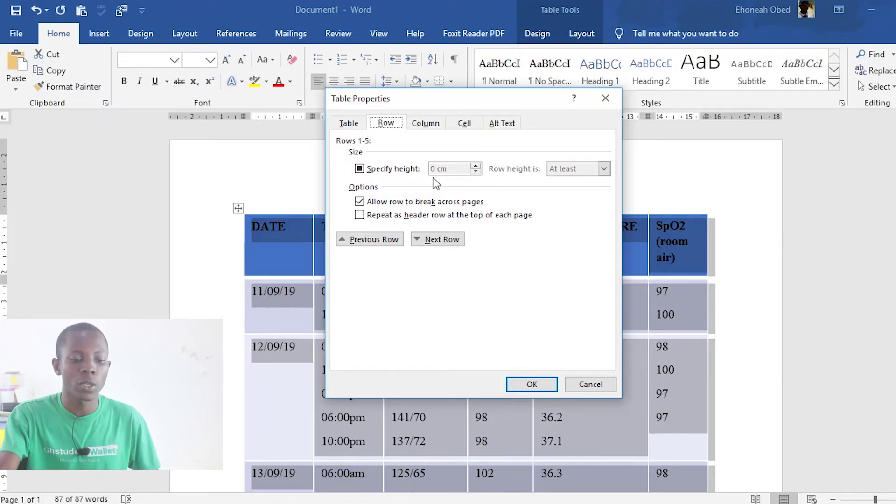
click(361, 170)
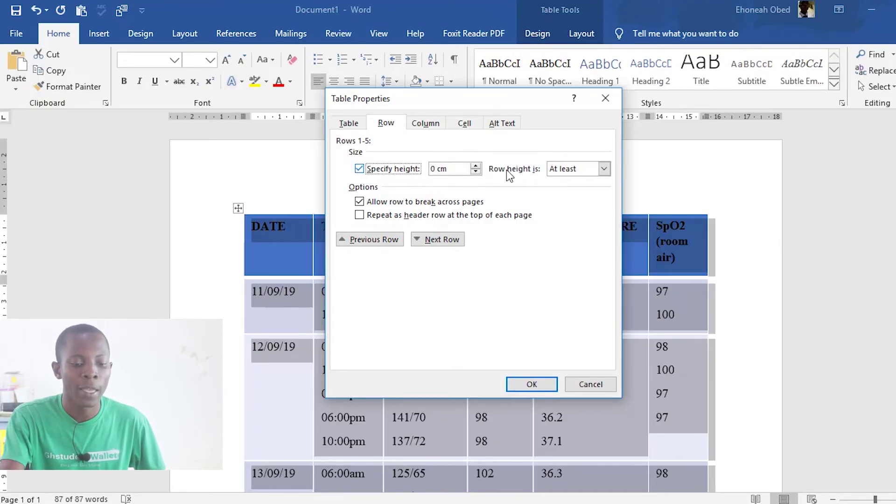
click(476, 167)
click(476, 167)
click(476, 167)
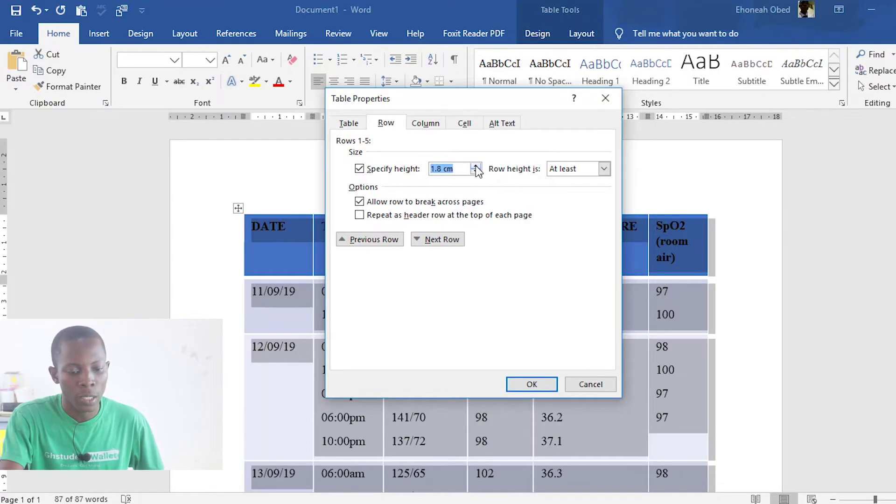
click(476, 167)
click(476, 166)
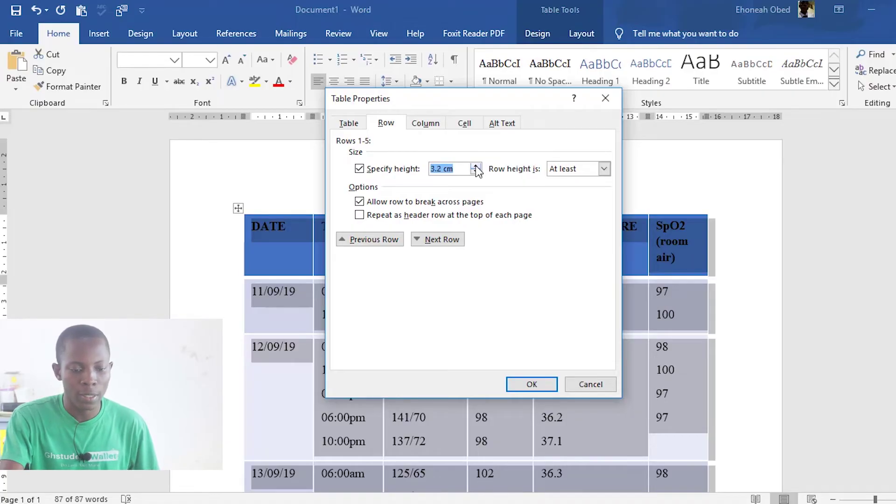
click(476, 167)
click(476, 167)
click(476, 167)
click(476, 167)
click(476, 167)
click(476, 166)
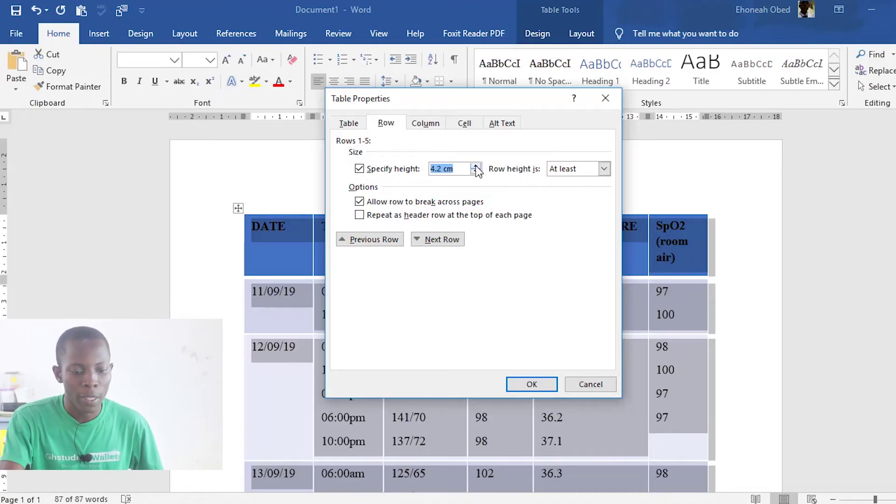
click(476, 167)
click(476, 166)
click(476, 166)
click(476, 167)
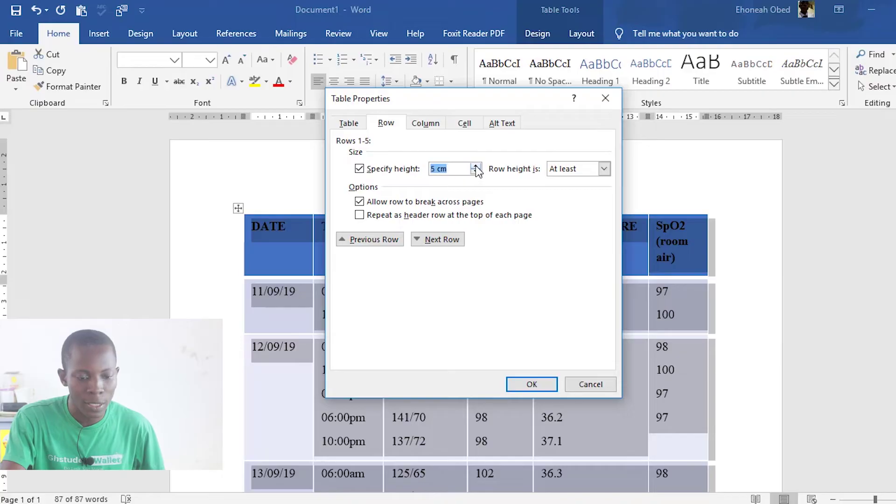
click(535, 386)
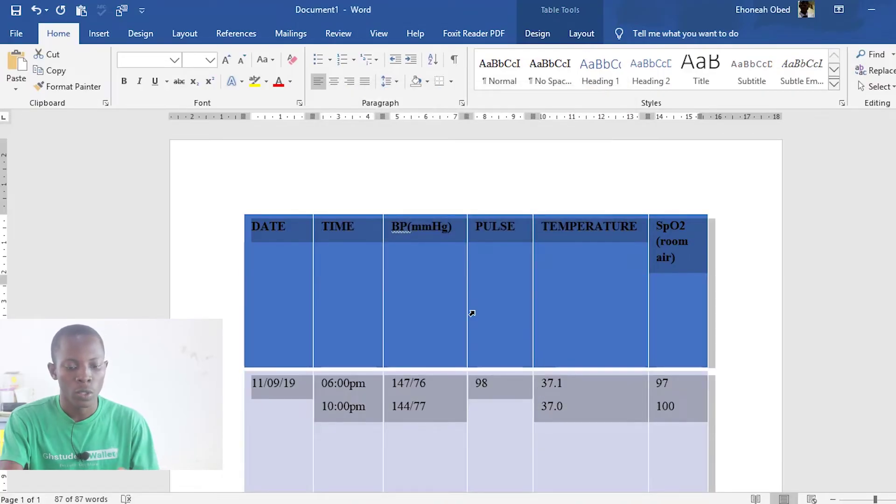
scroll(483, 311, down, 7)
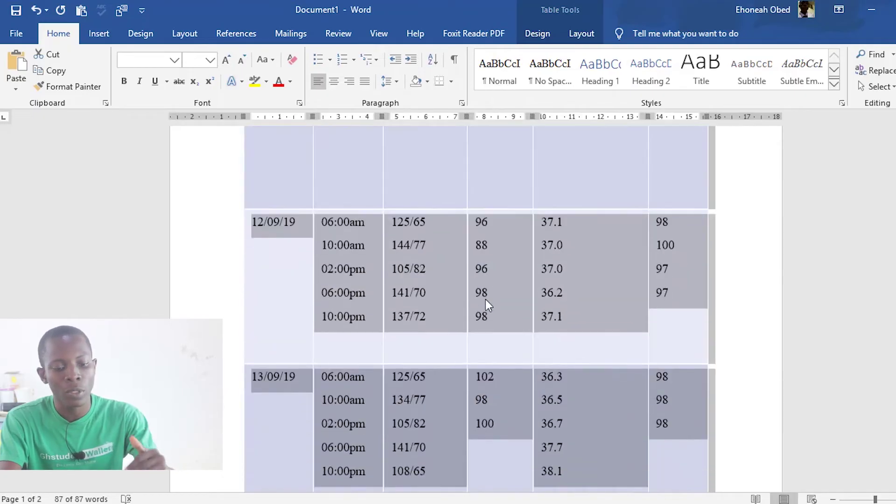
scroll(485, 303, down, 6)
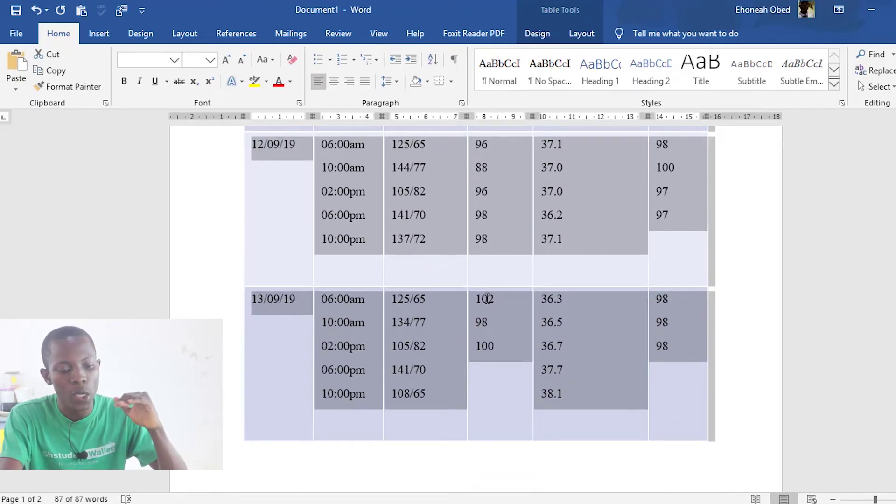
scroll(487, 298, down, 15)
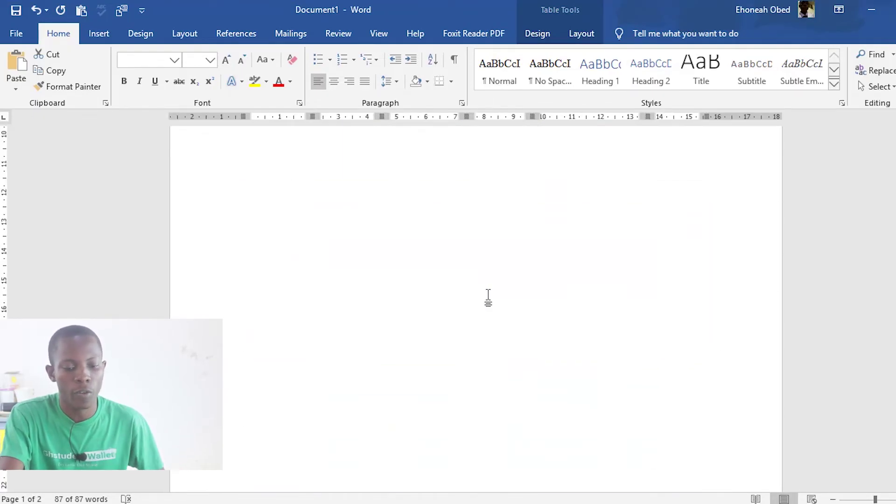
scroll(490, 295, up, 20)
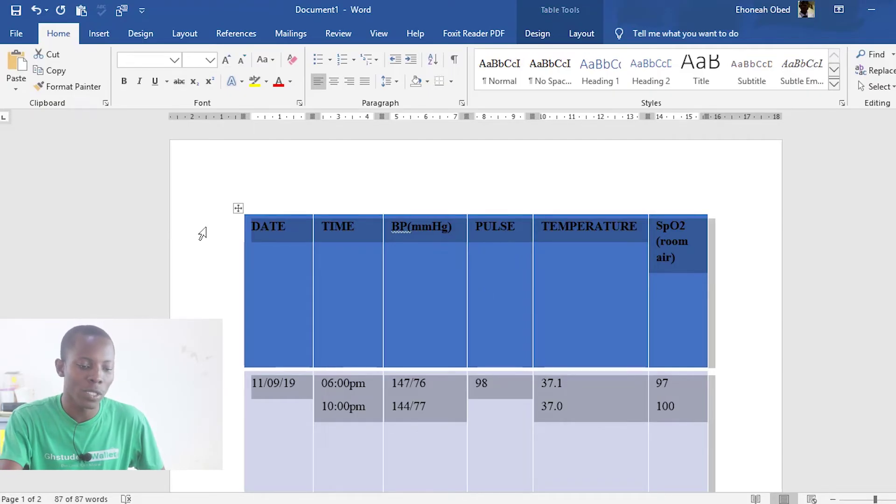
- Untick Specify height for rows and Preferred width for columns so the table fits one page
right_click(237, 207)
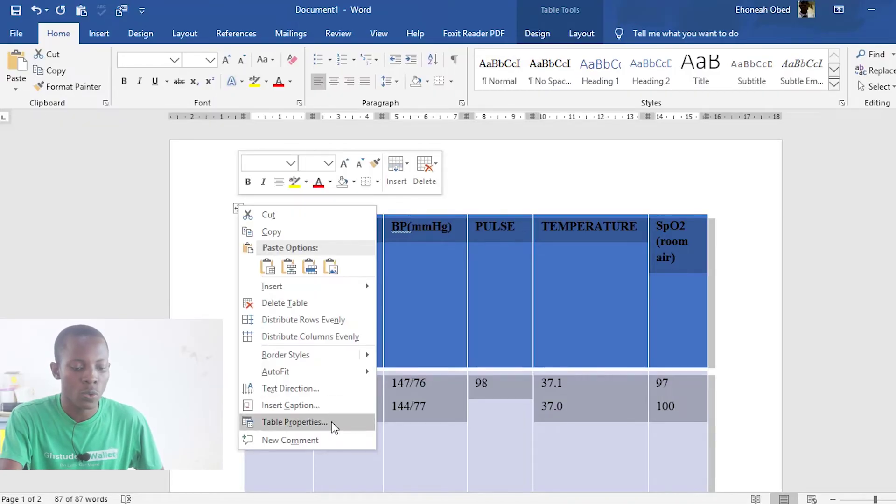
click(332, 422)
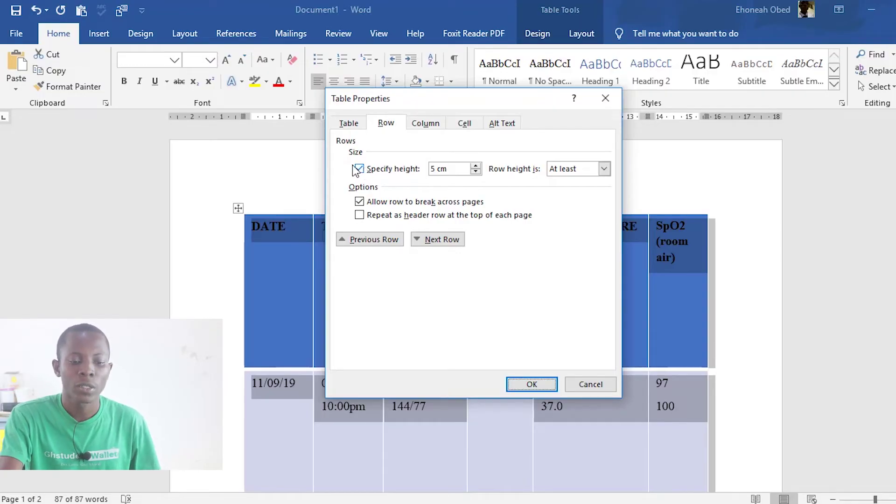
click(360, 169)
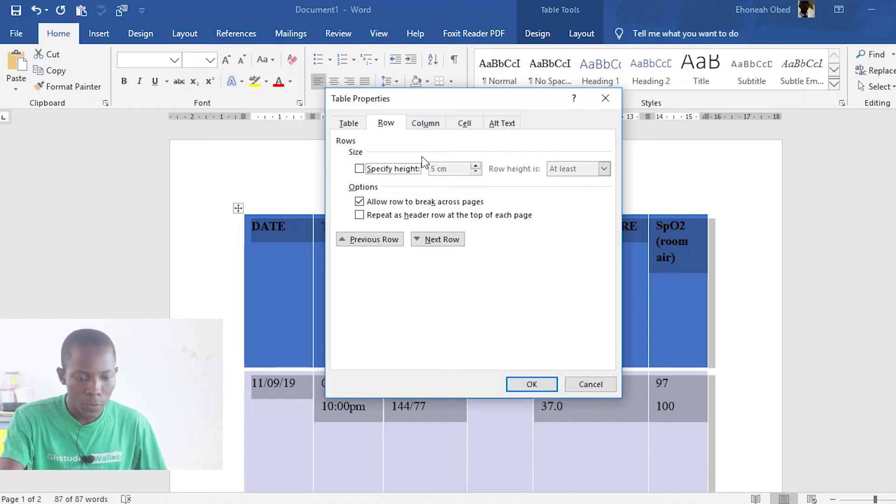
click(436, 124)
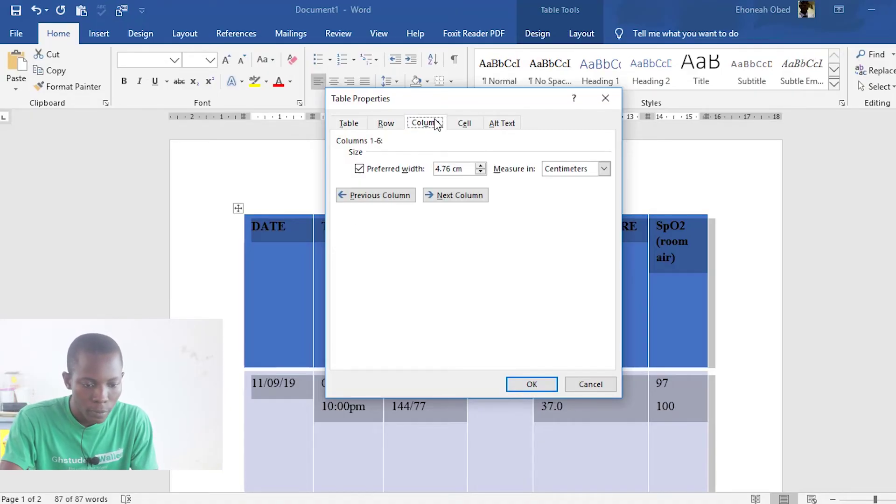
click(359, 169)
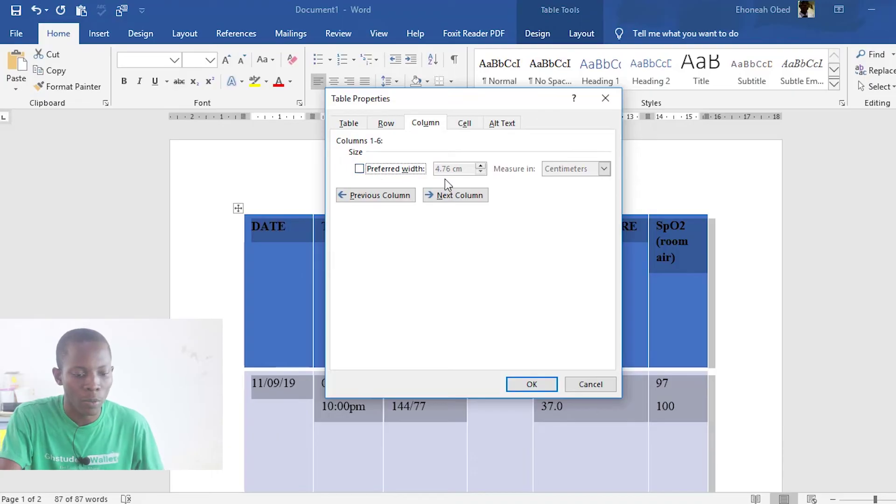
click(387, 124)
click(528, 383)
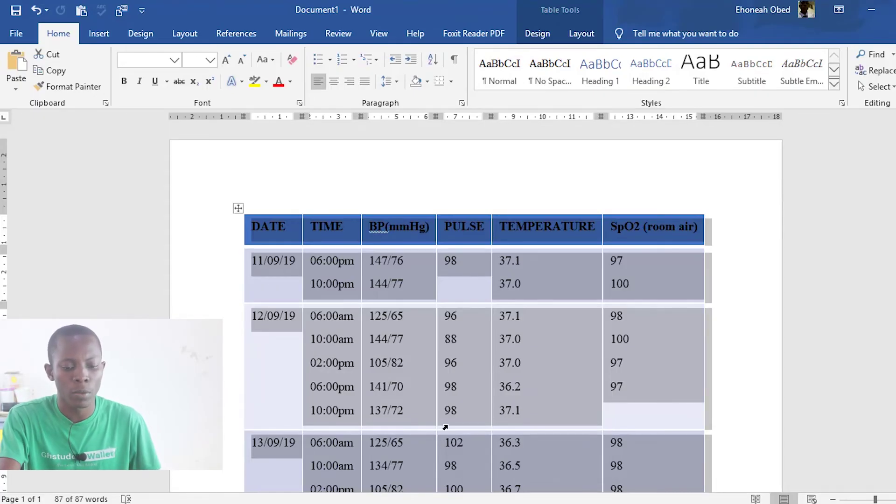
click(533, 360)
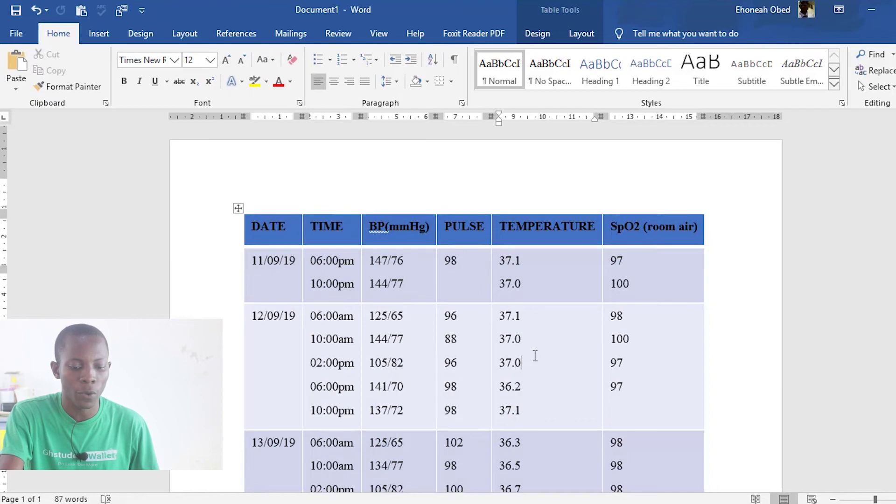
key(ctrl+a)
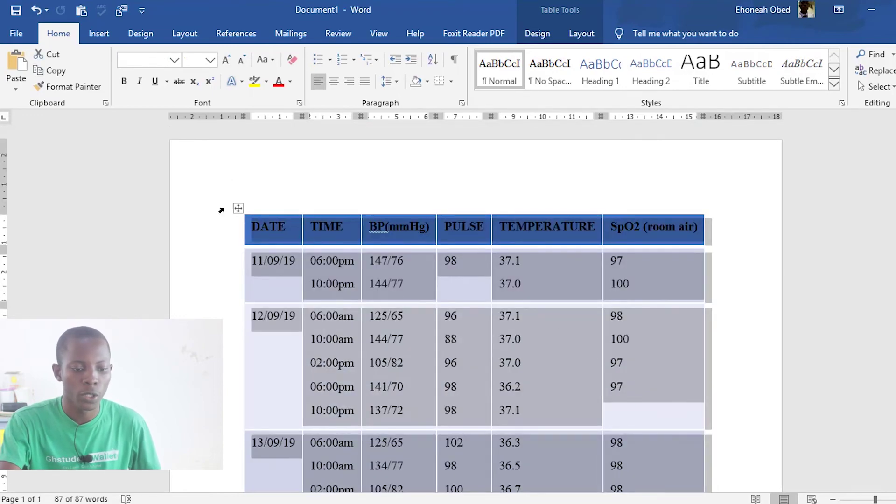
click(238, 209)
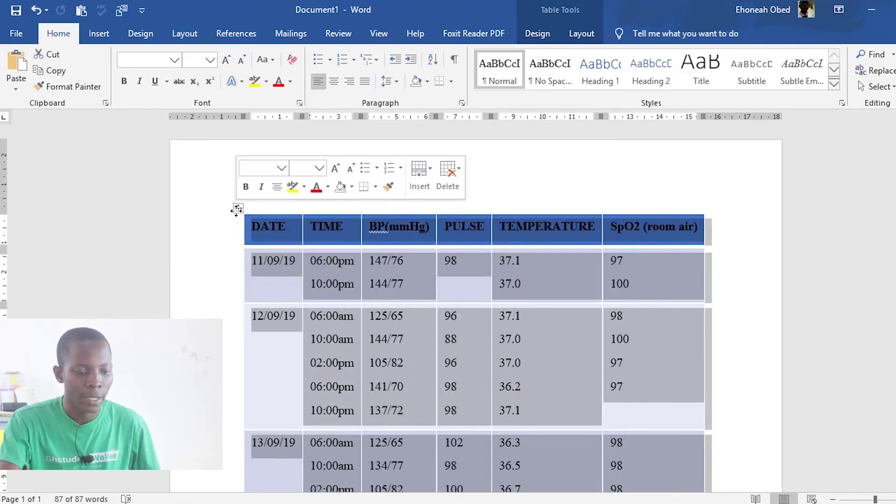
right_click(237, 210)
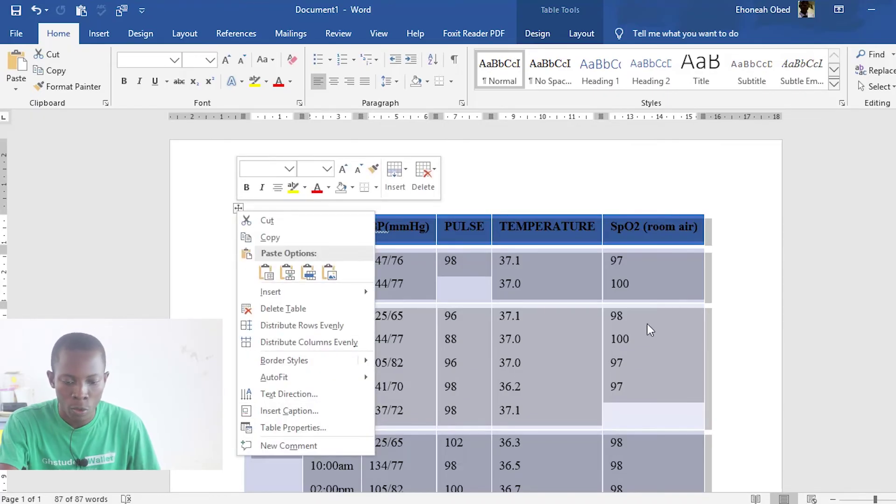
key(Escape)
scroll(653, 326, down, 5)
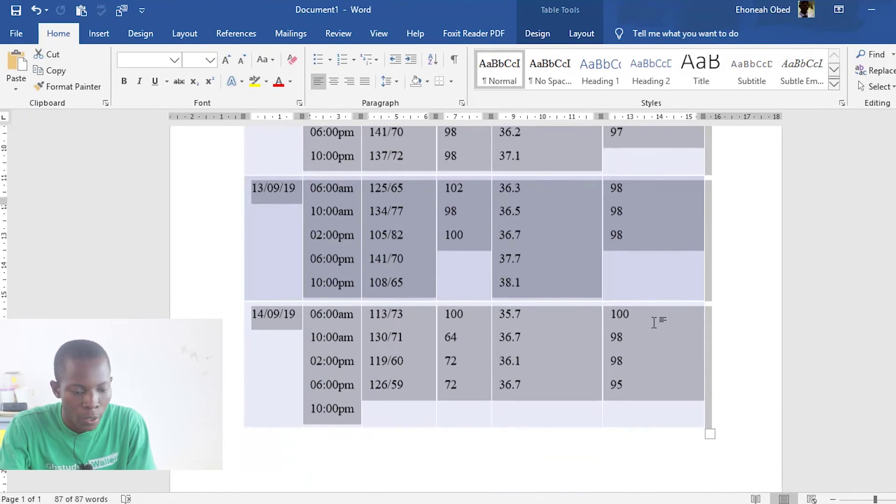
scroll(654, 322, down, 4)
scroll(654, 322, up, 6)
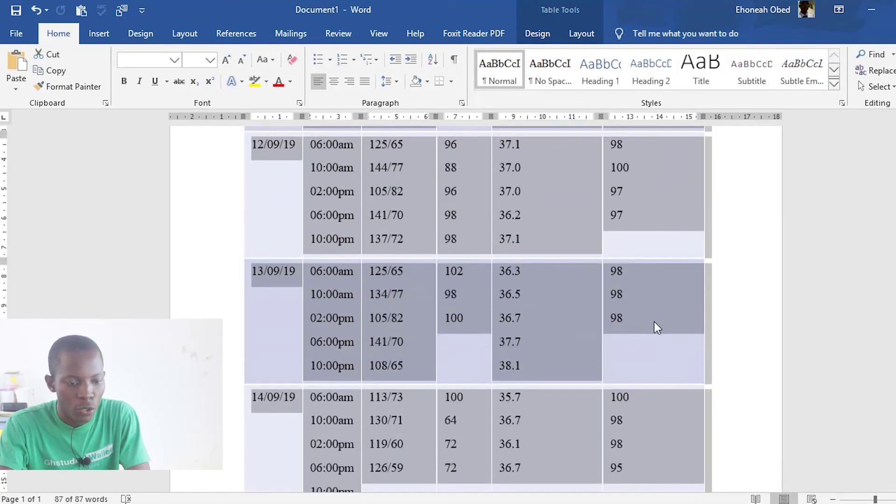
scroll(654, 321, up, 3)
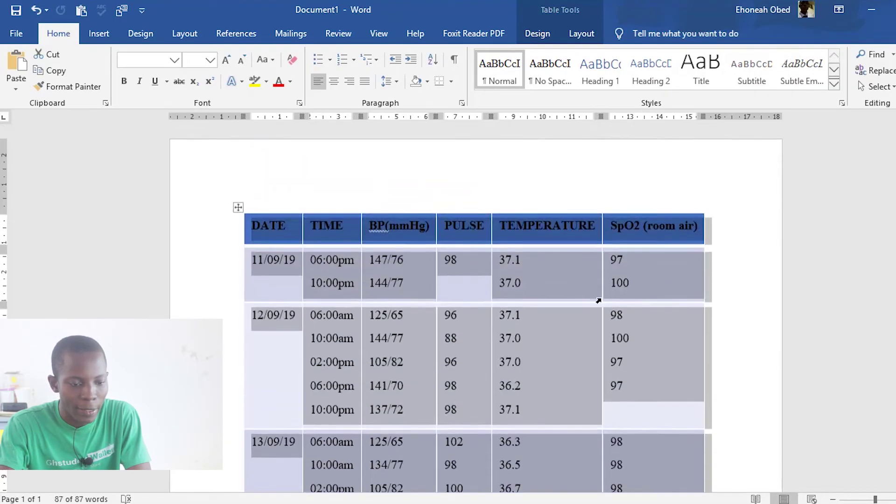
click(303, 204)
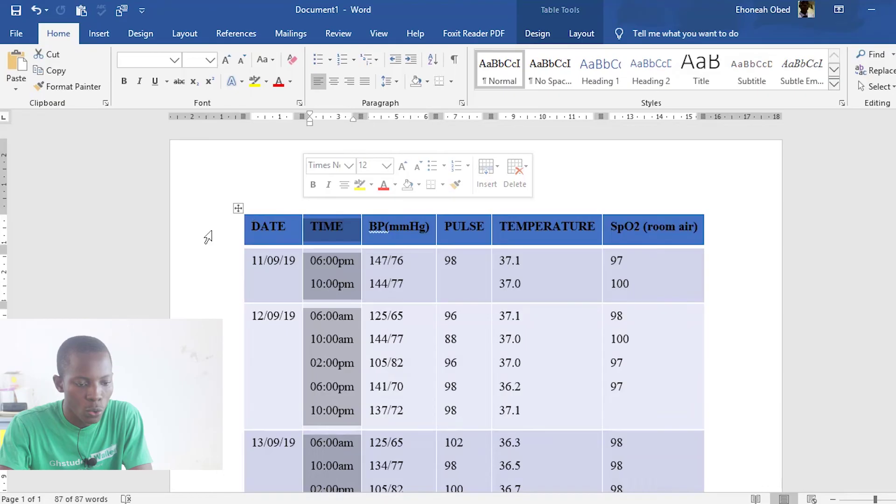
click(239, 229)
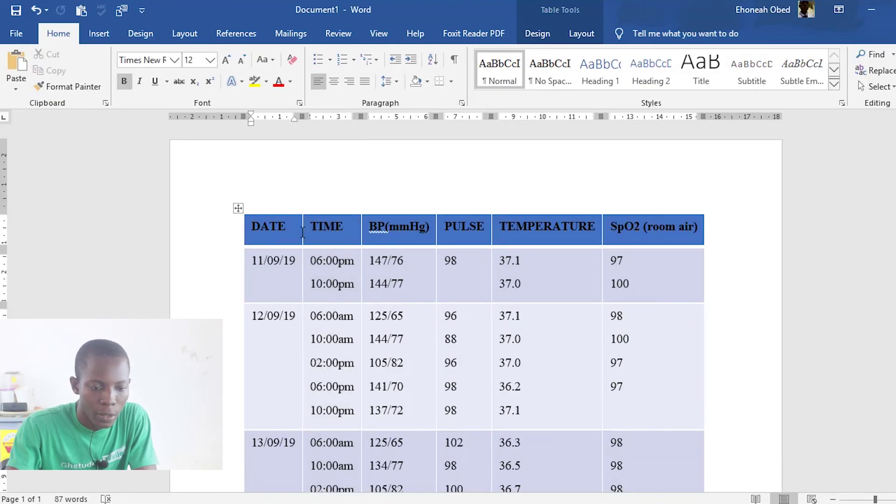
click(267, 204)
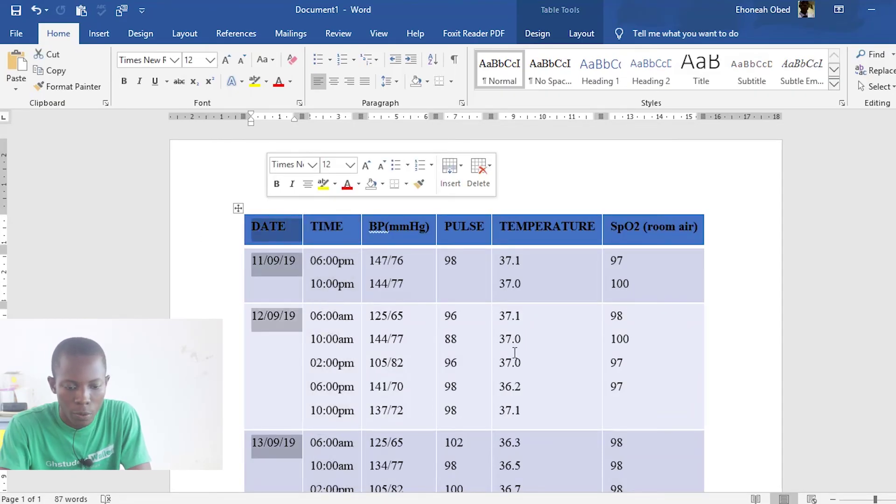
scroll(516, 354, down, 13)
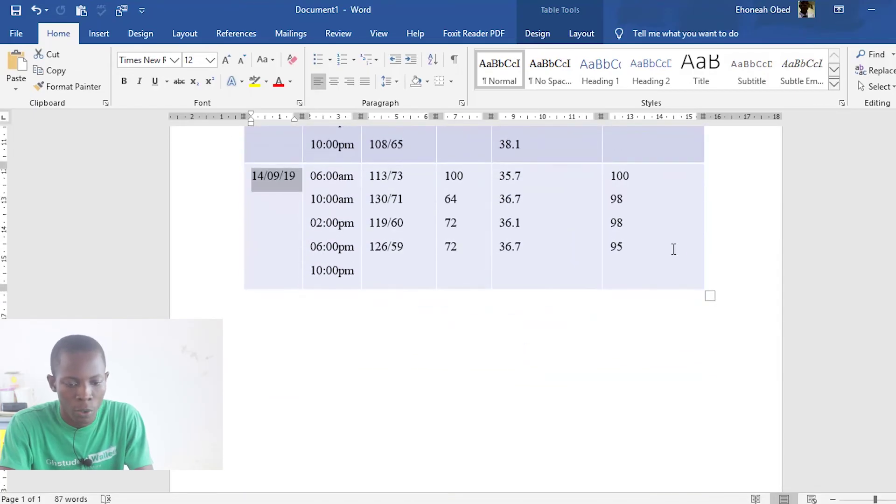
- Add four empty rows at the end of the table, extending it onto page 2
key(Tab)
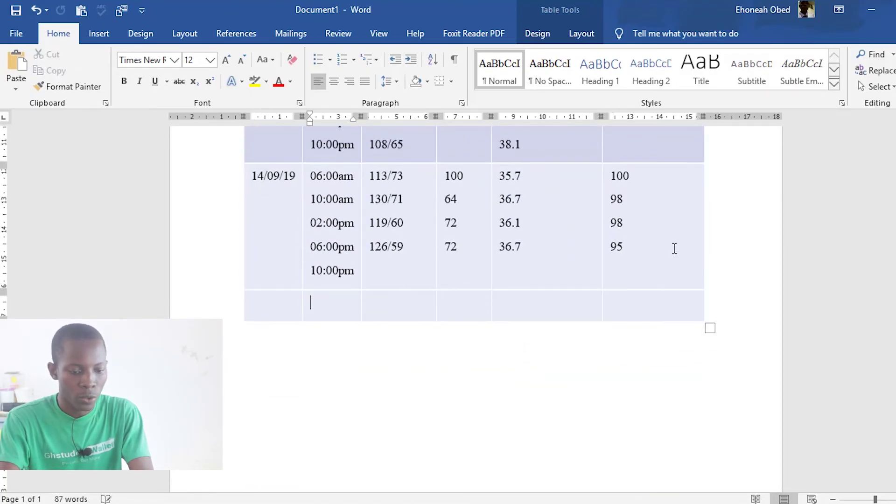
key(Tab)
key(Tab)
key(Tab)
key(Tab)
key(Tab)
key(Tab)
key(Tab)
key(Tab)
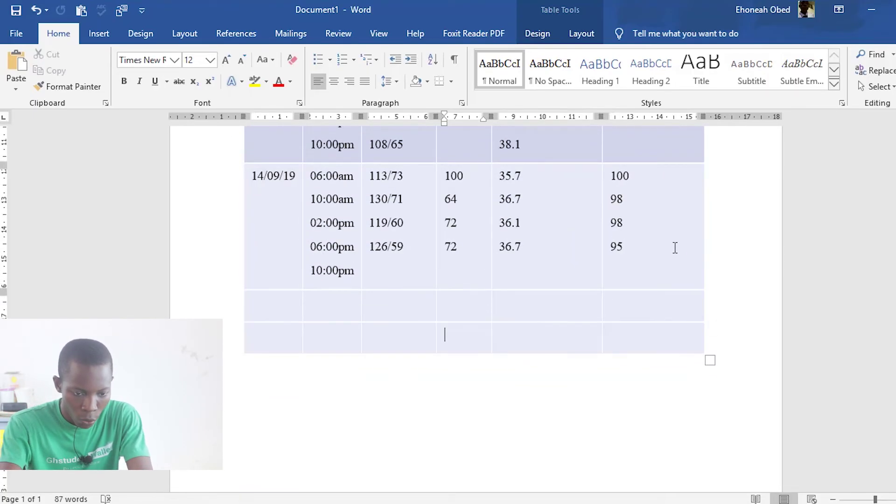
key(Tab)
key(Tab)
key(Tab)
key(Tab)
key(Tab)
key(Tab)
key(Tab)
key(Tab)
key(Tab)
key(Tab)
key(Tab)
key(Tab)
key(Tab)
key(Tab)
key(Tab)
key(Tab)
key(Tab)
key(Tab)
key(Tab)
key(Tab)
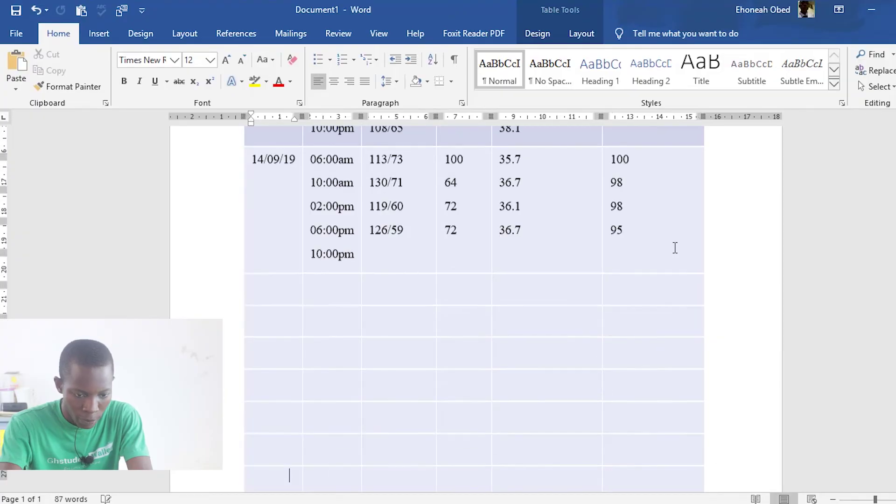
key(Tab)
key(Tab)
key(Tab)
key(Tab)
key(Tab)
key(Tab)
key(Tab)
key(Tab)
key(Tab)
key(Tab)
key(Tab)
key(Tab)
key(Tab)
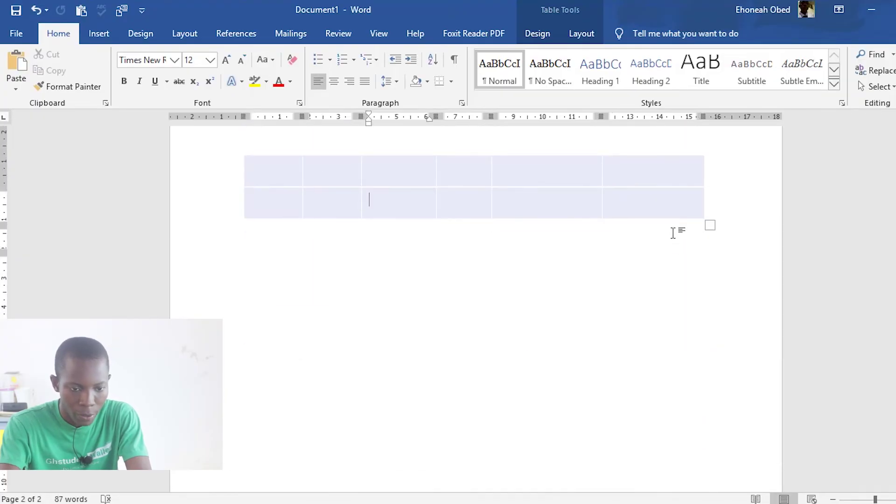
scroll(673, 232, up, 8)
scroll(449, 439, down, 3)
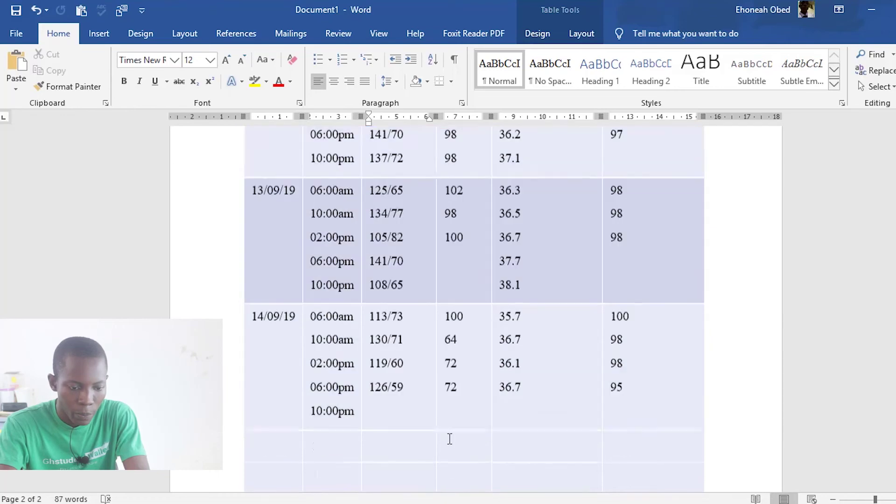
scroll(450, 440, down, 1)
- Copy the 12/09/19 and 13/09/19 reading rows
drag(262, 244, 406, 355)
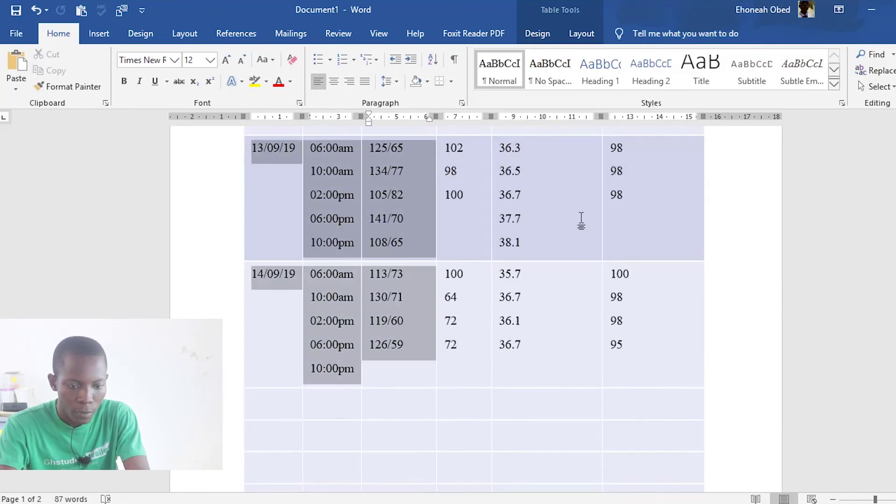
drag(448, 275, 610, 286)
click(610, 286)
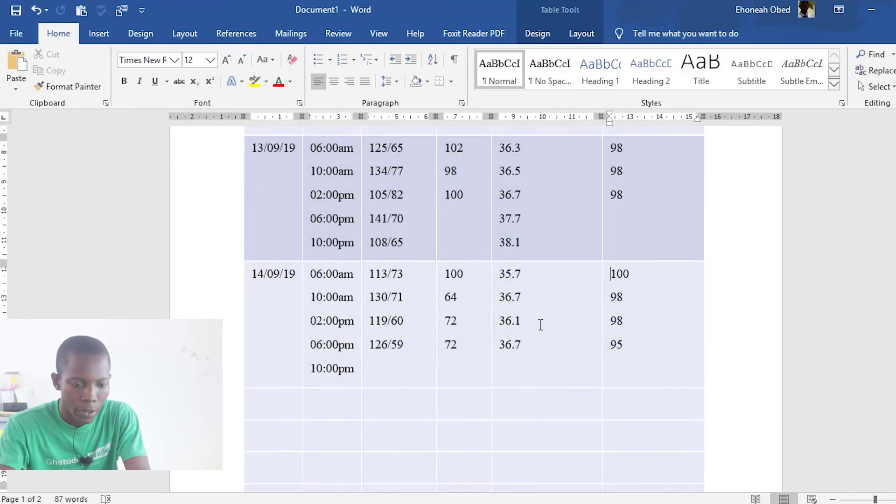
drag(540, 325, 268, 394)
key(ctrl+c)
- Paste the copied 12/09 and 13/09 readings into the new empty rows
scroll(385, 335, down, 1)
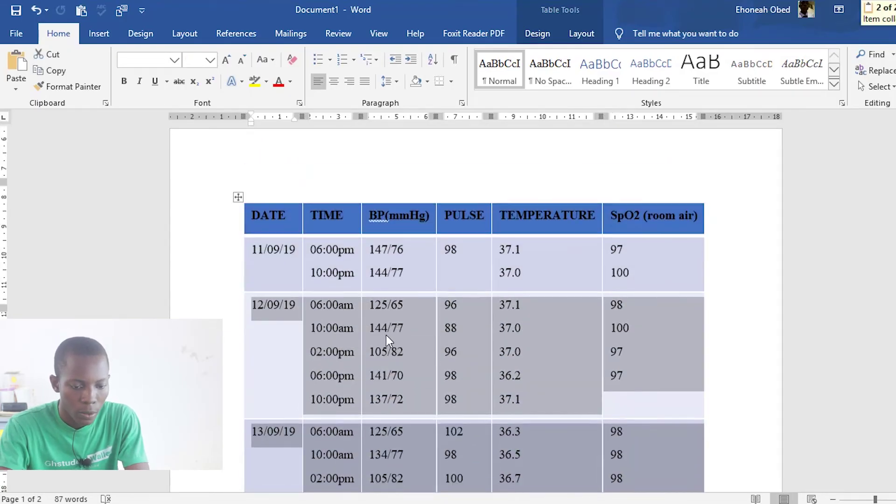
scroll(360, 310, down, 10)
scroll(360, 268, up, 3)
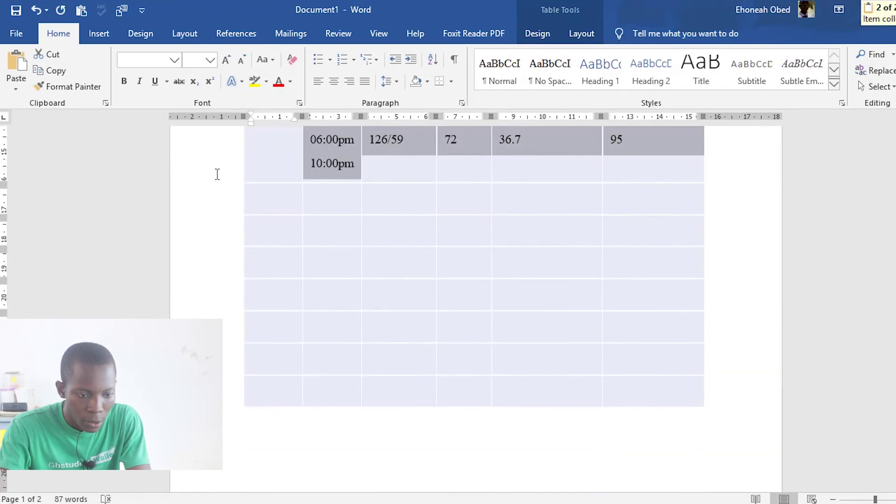
drag(261, 196, 649, 390)
click(663, 348)
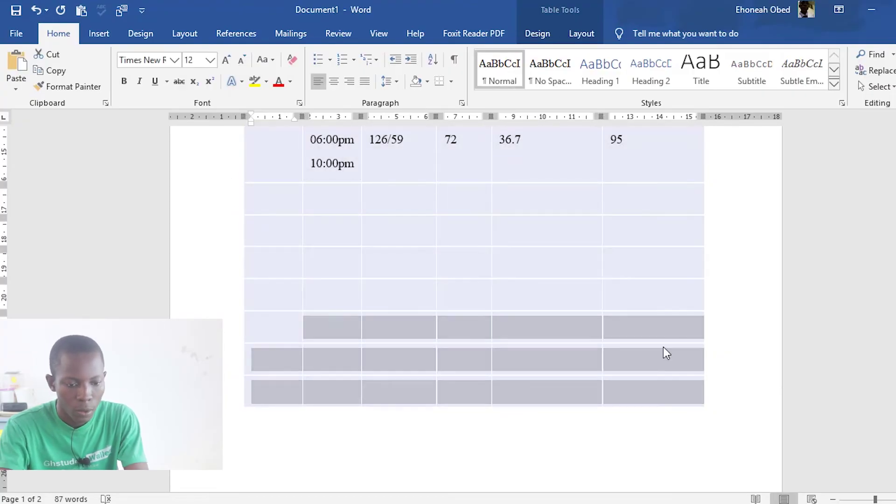
key(ctrl+v)
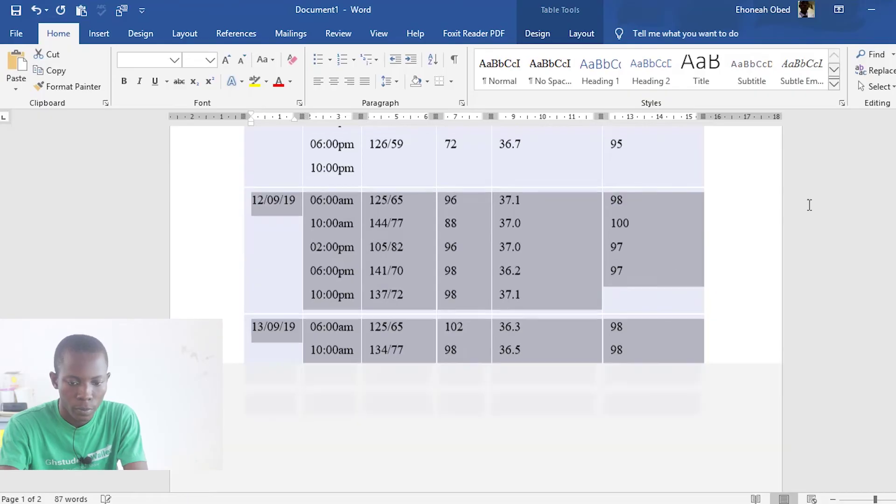
scroll(745, 232, up, 10)
scroll(748, 248, down, 5)
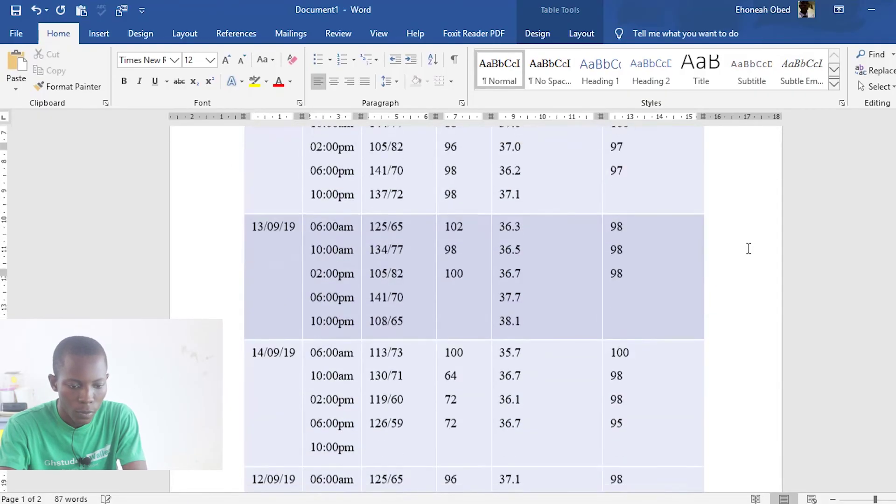
click(749, 248)
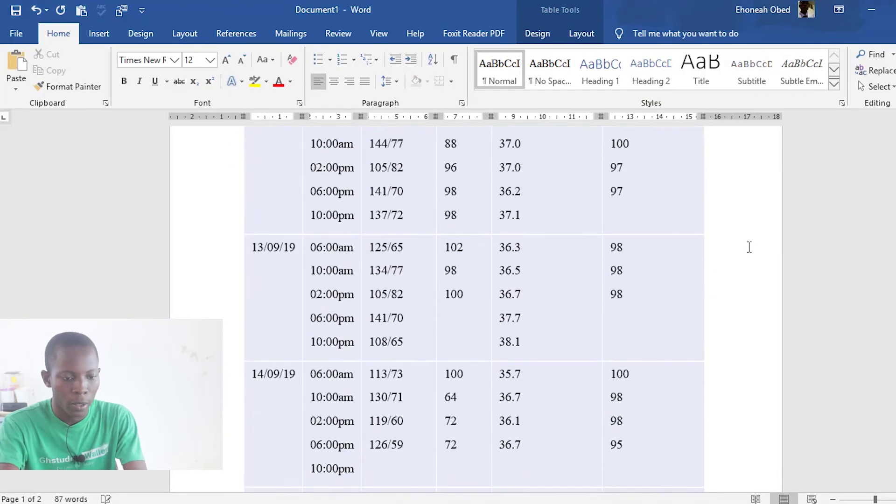
scroll(749, 247, down, 4)
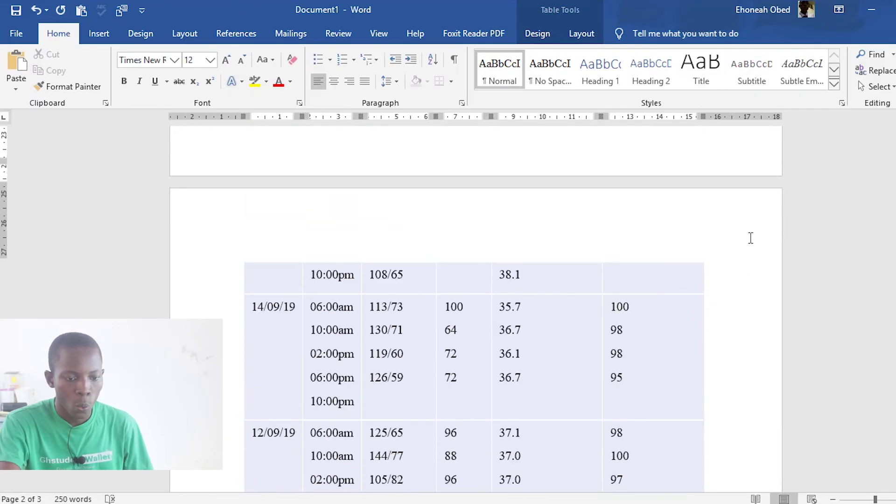
scroll(749, 234, up, 4)
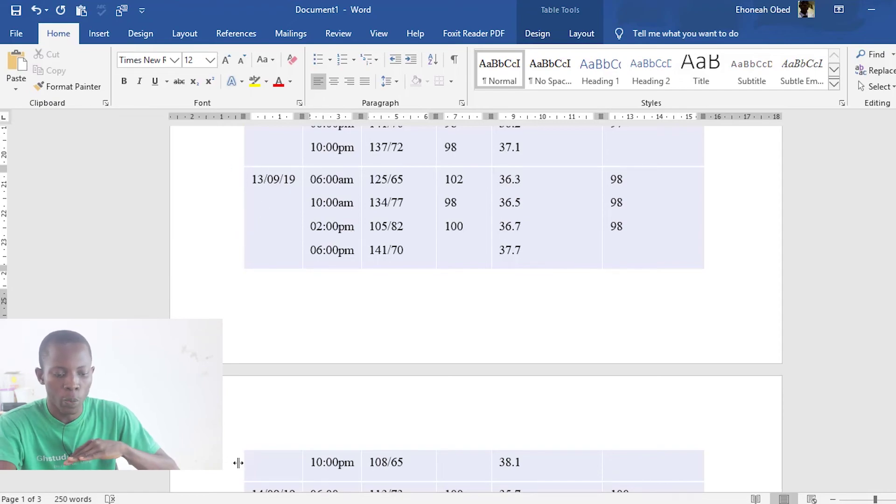
- Hide the white space at the page break and return to the top of the table
click(338, 453)
scroll(382, 433, down, 2)
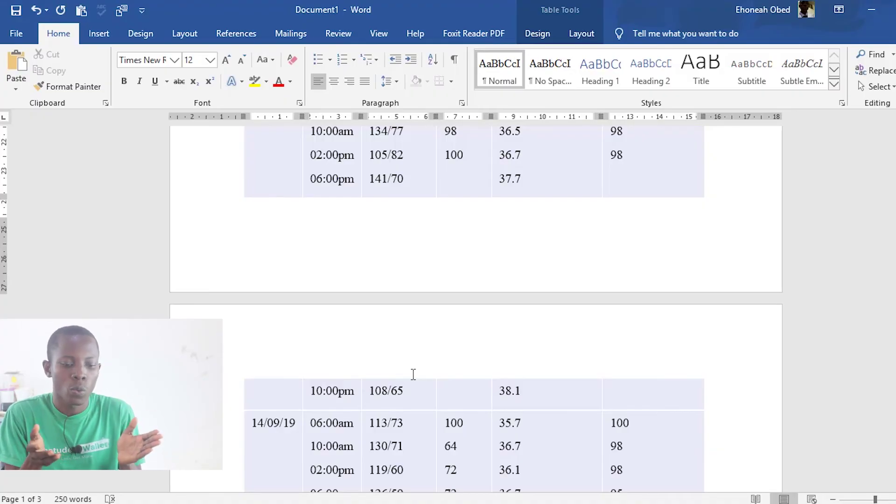
double_click(425, 298)
scroll(367, 256, up, 3)
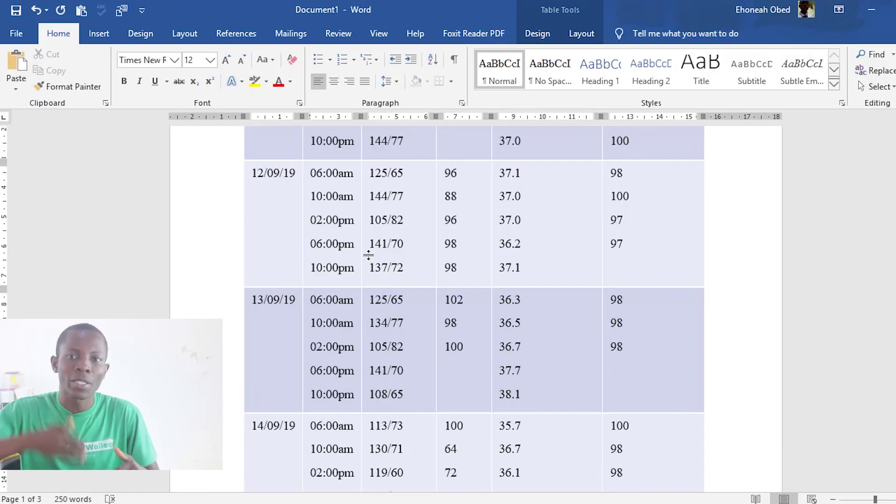
scroll(364, 224, up, 2)
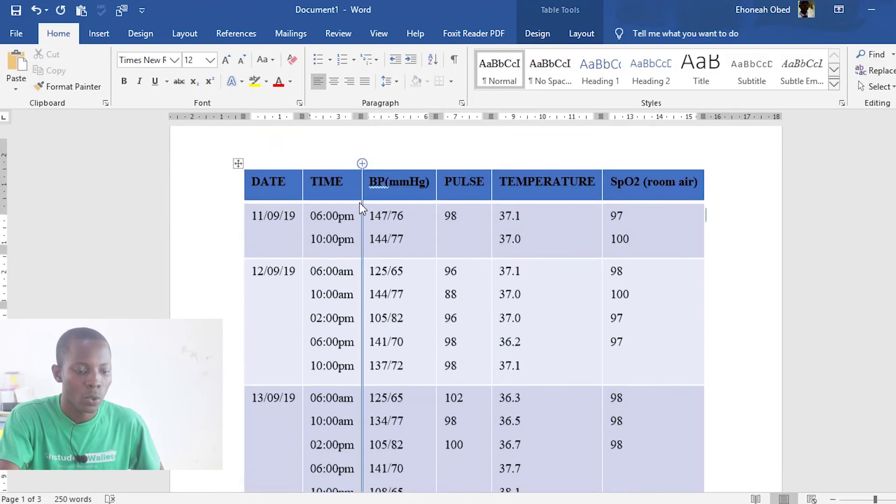
scroll(228, 186, up, 1)
key(ctrl+v)
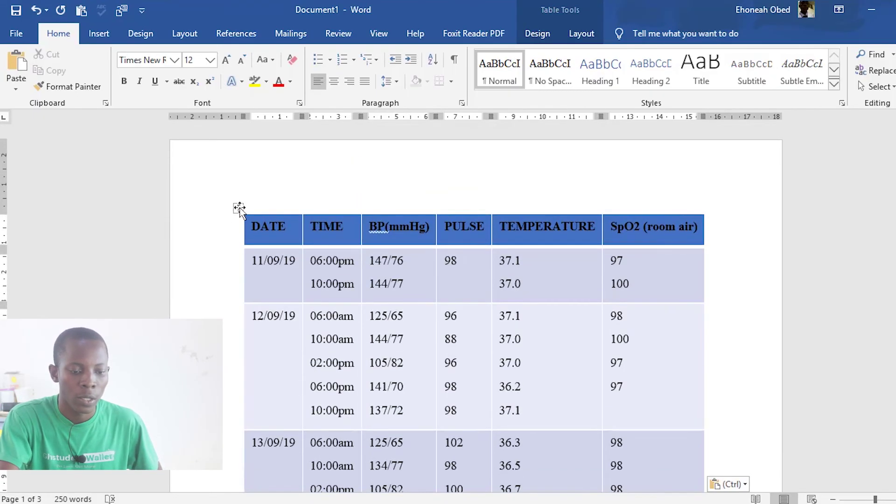
- Turn off 'Allow row to break across pages' in the table's Row properties
right_click(238, 208)
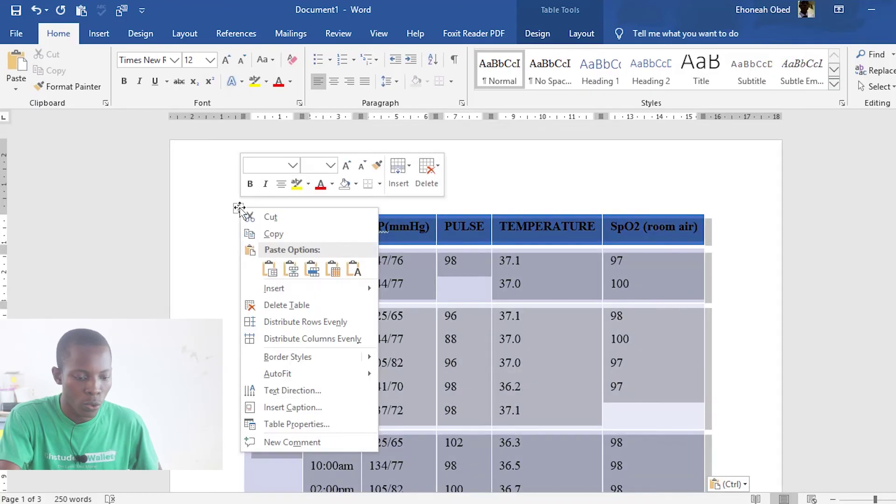
click(282, 423)
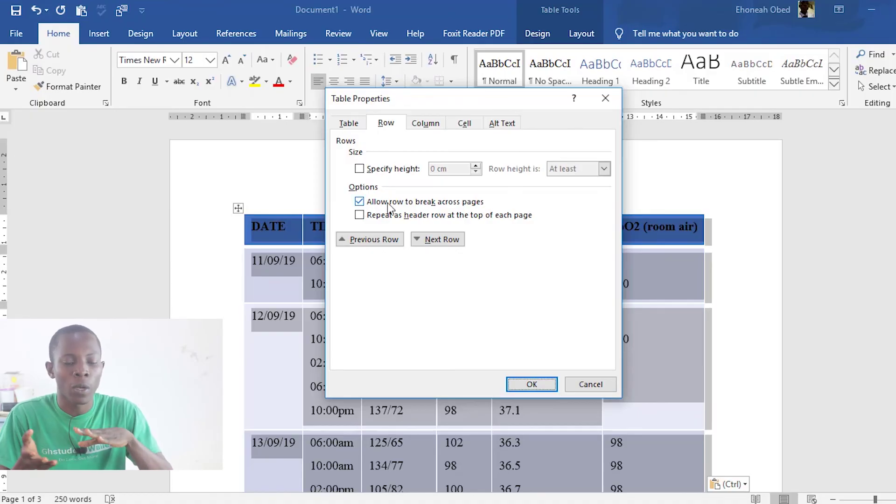
click(389, 206)
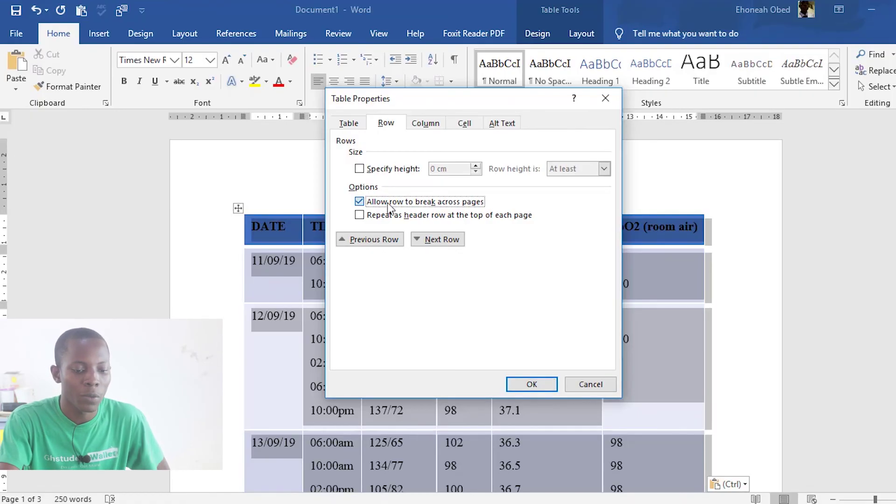
click(542, 384)
scroll(586, 325, down, 2)
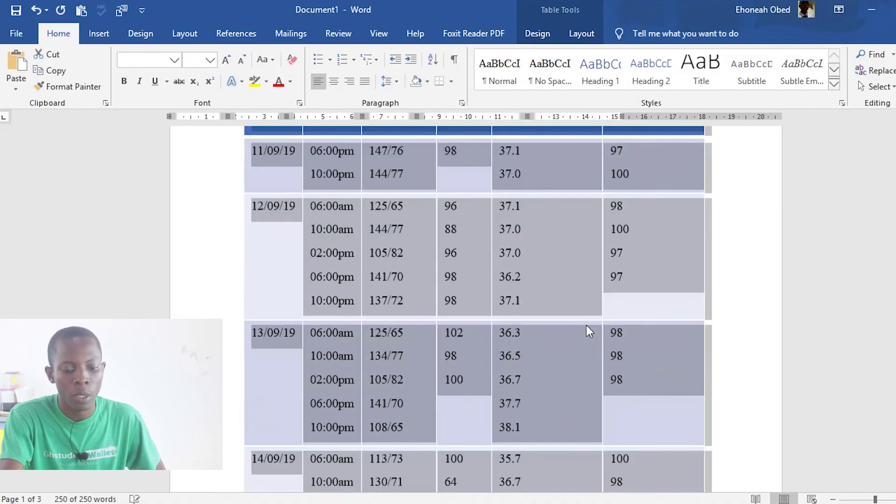
scroll(586, 326, down, 2)
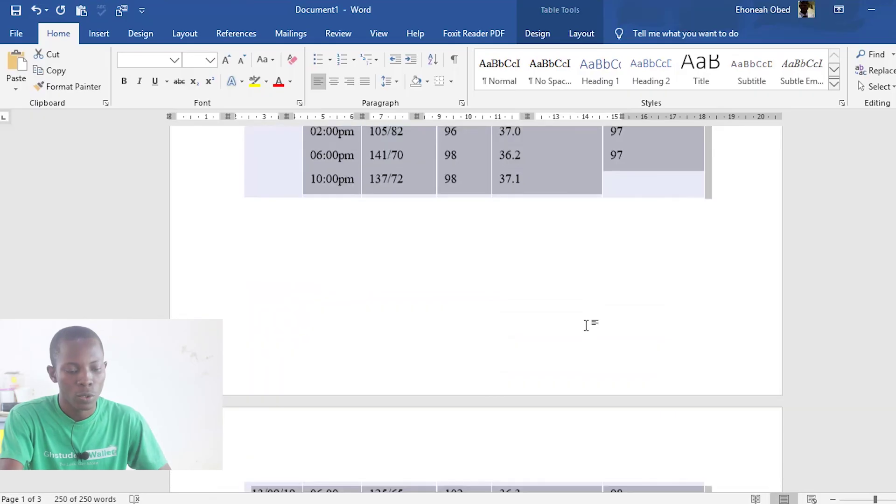
scroll(587, 325, up, 3)
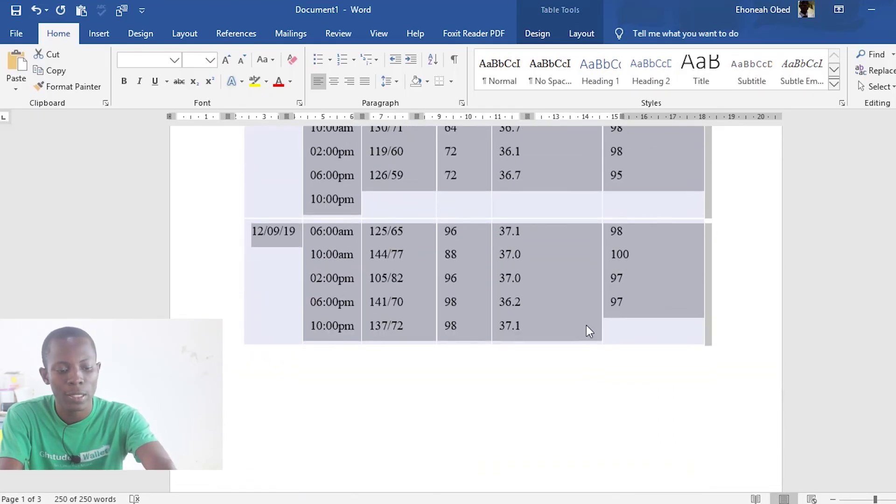
scroll(586, 326, down, 3)
scroll(289, 360, down, 2)
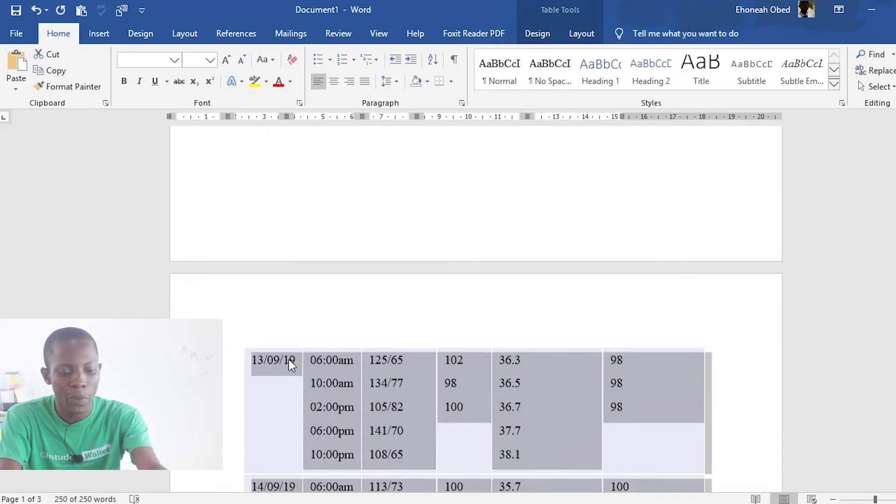